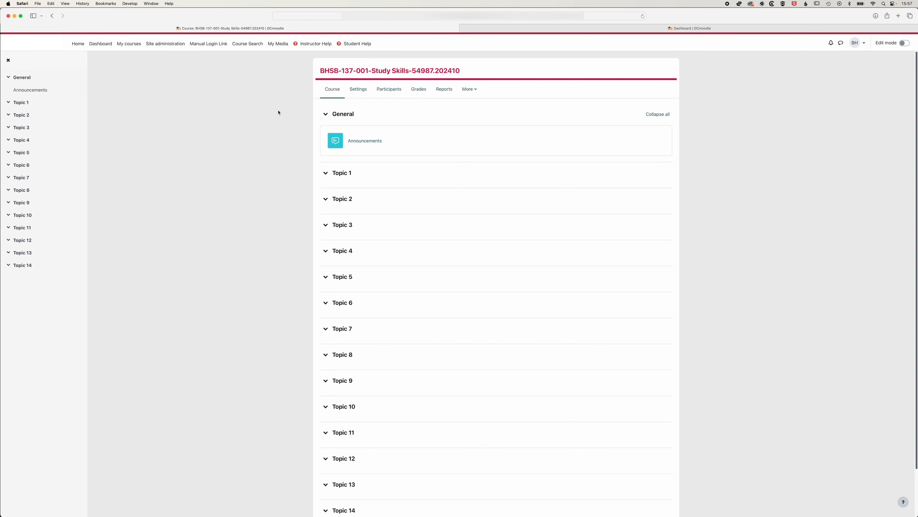
# In the course settings, paste the paragraph beginning "Welcome to the Study Skills College Course!" as the course summary
pyautogui.scroll(-2, 302, 144)
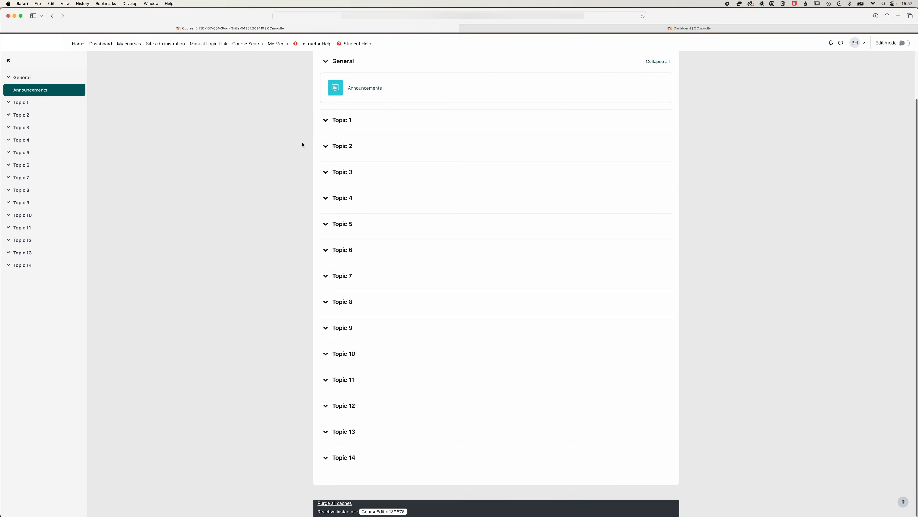
pyautogui.scroll(2, 303, 145)
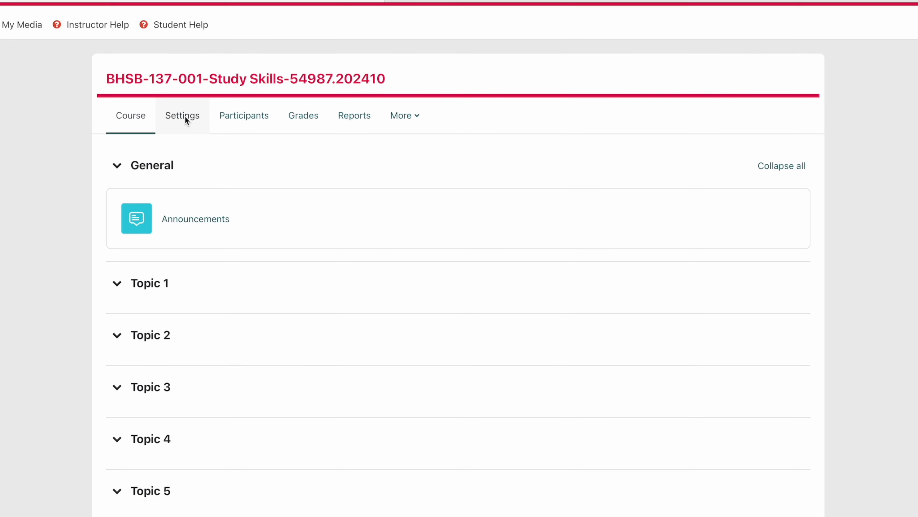
pyautogui.click(360, 89)
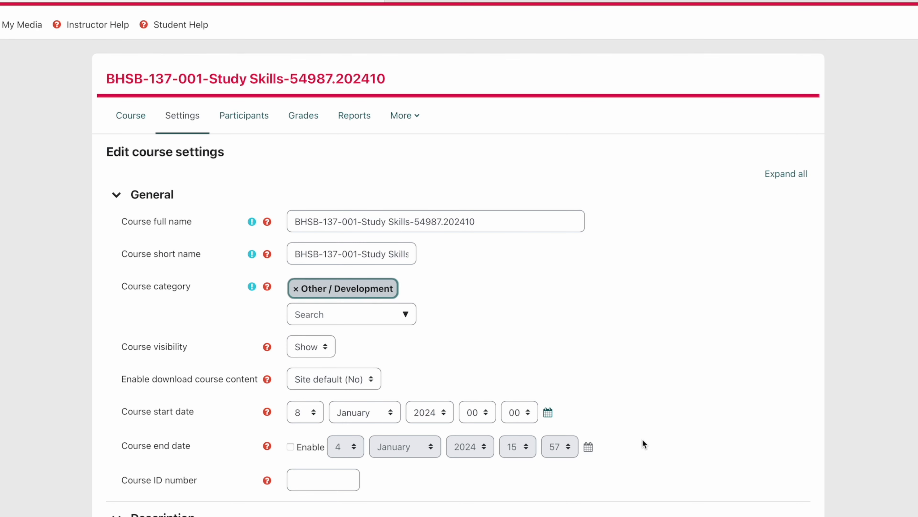
pyautogui.scroll(-6, 643, 439)
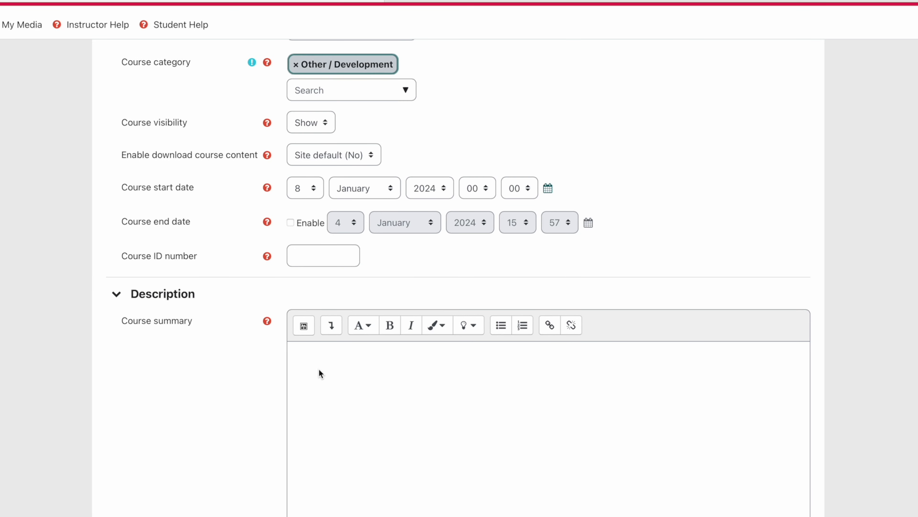
pyautogui.click(323, 356)
pyautogui.write('Welcome to the Study Skills College Course! This program is designed to equip college students with essential tools for academic success. Explore effective study habits, time management, and strategies for note-taking, reading, and test preparation. Get ready to enhance your skills and excel in your college journey!')
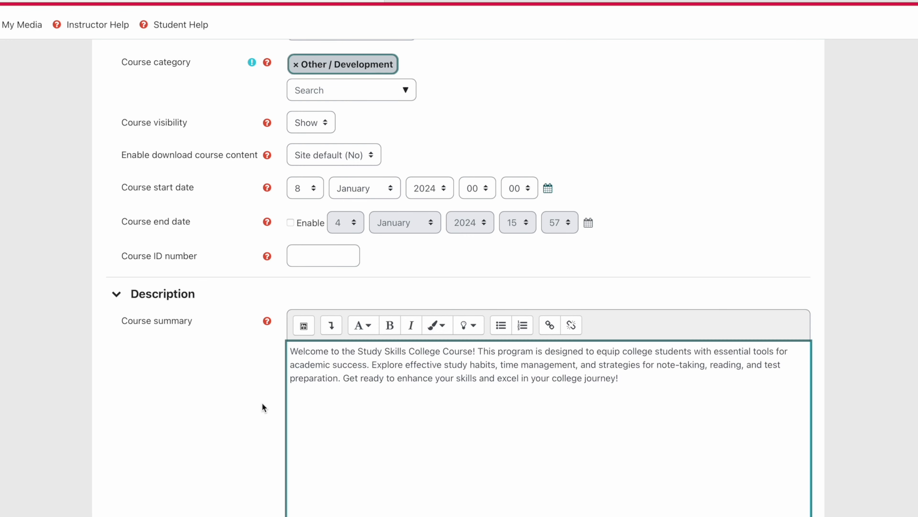
# Upload study-photo.jpg from the Syllabus folder as the course image
pyautogui.scroll(-9, 243, 403)
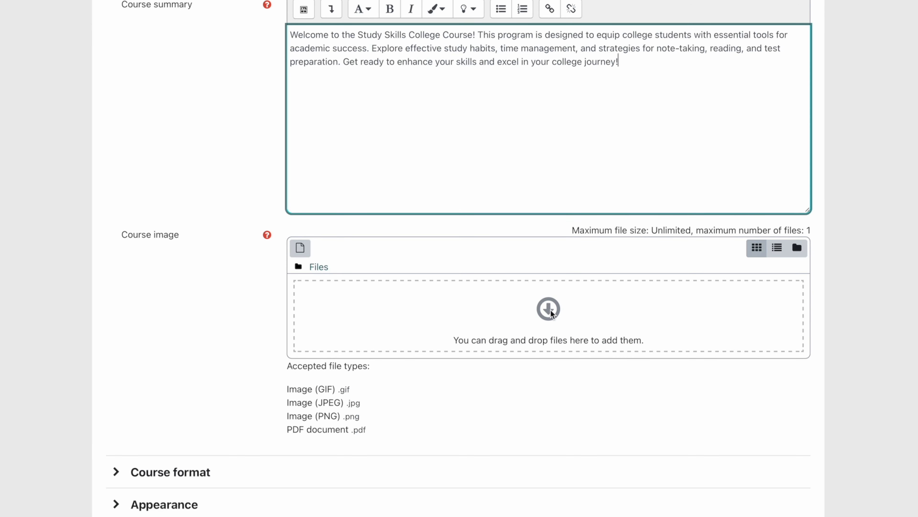
pyautogui.click(552, 313)
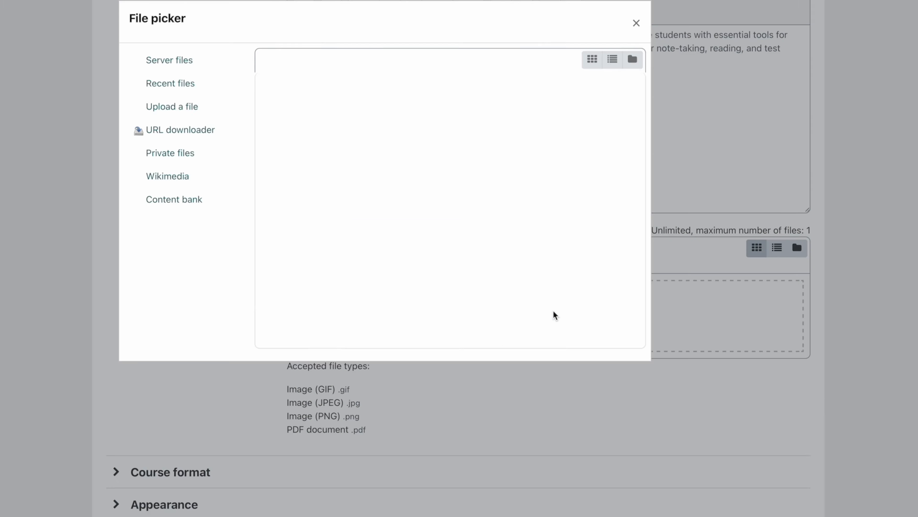
pyautogui.click(300, 125)
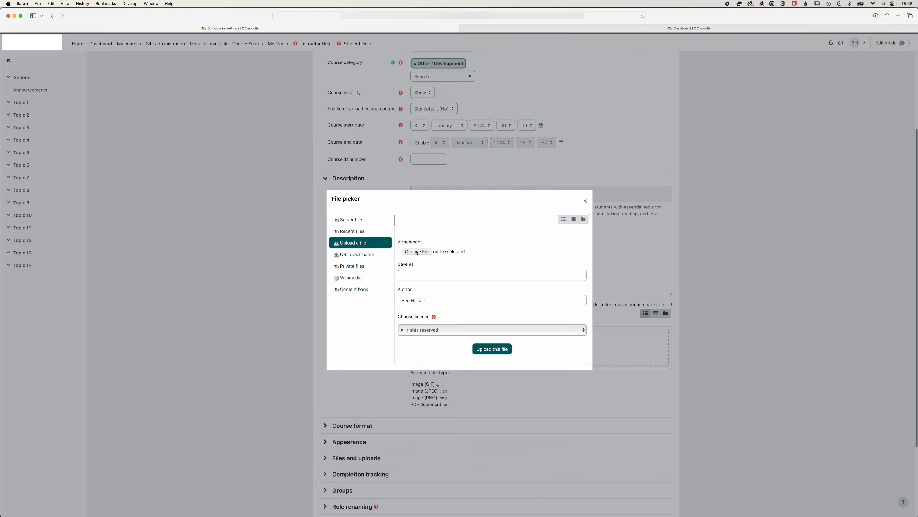
pyautogui.click(51, 0)
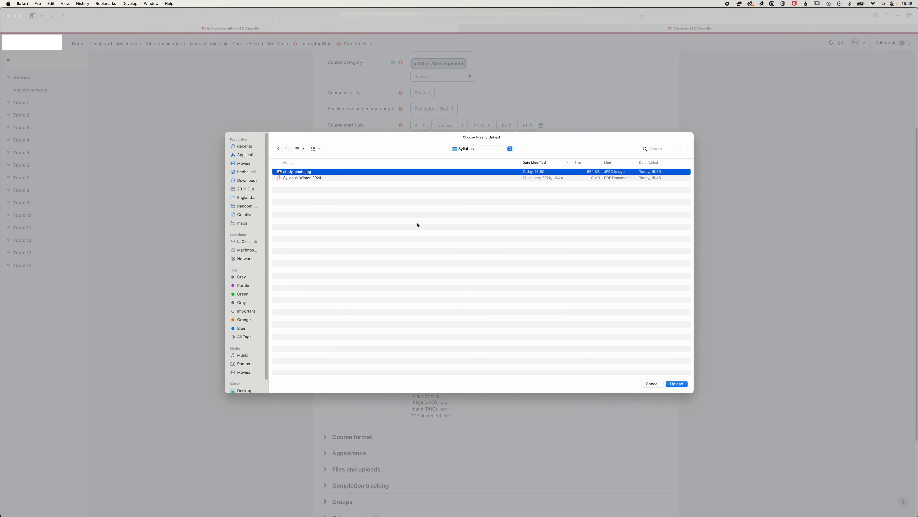
pyautogui.click(676, 383)
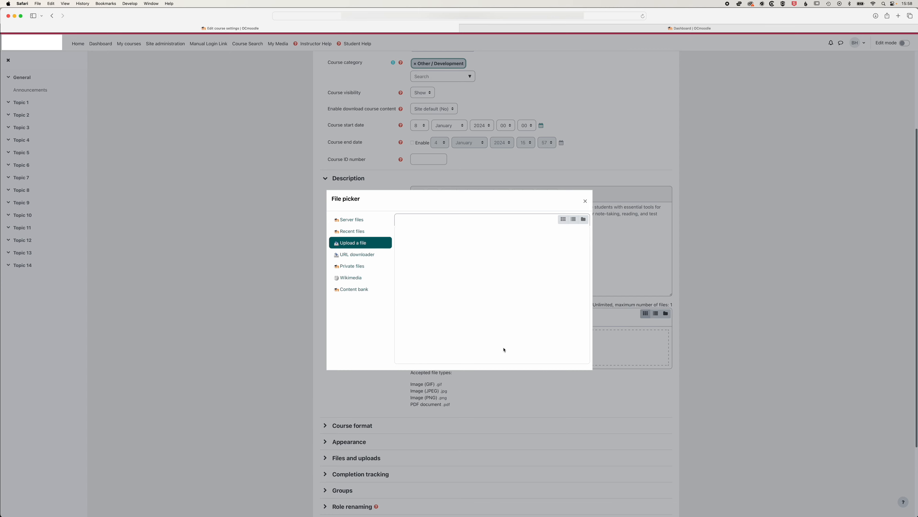
# Expand the Course format settings and review the choices offered for Format and Hidden sections
pyautogui.scroll(-5, 699, 319)
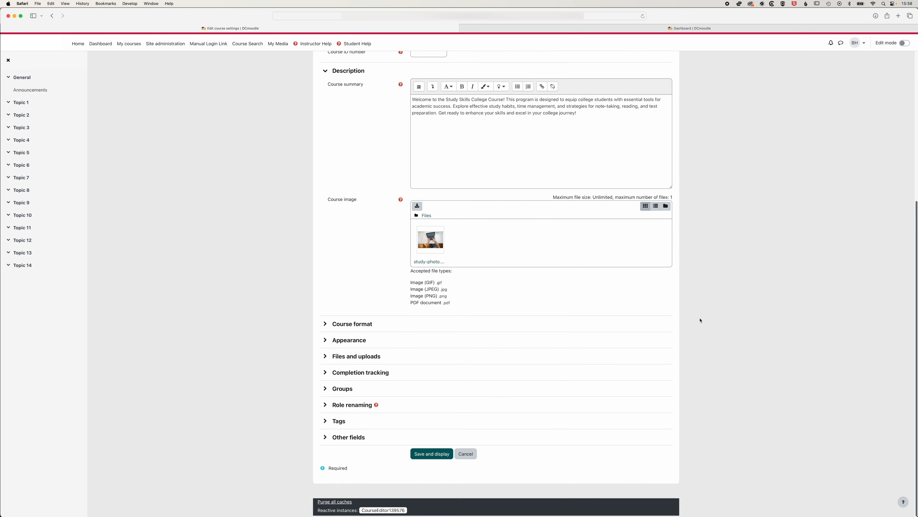
pyautogui.click(325, 325)
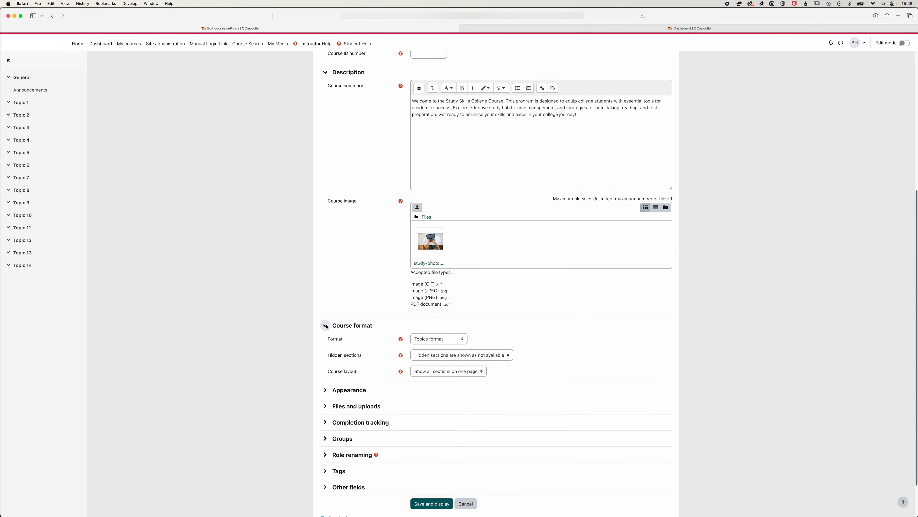
pyautogui.click(460, 341)
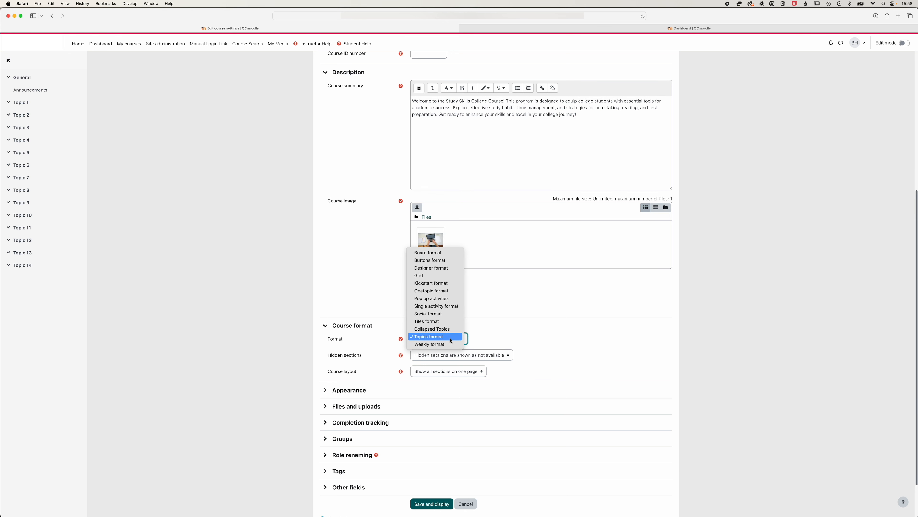
pyautogui.click(507, 341)
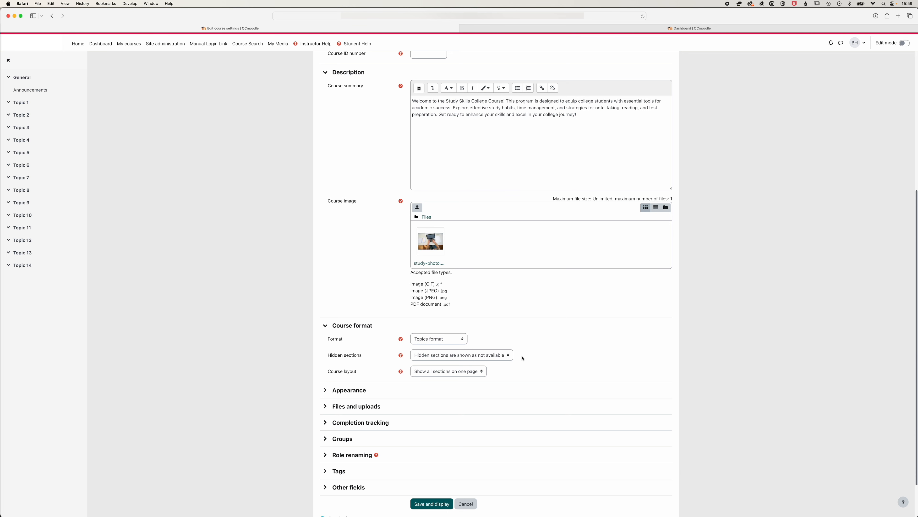
pyautogui.click(506, 357)
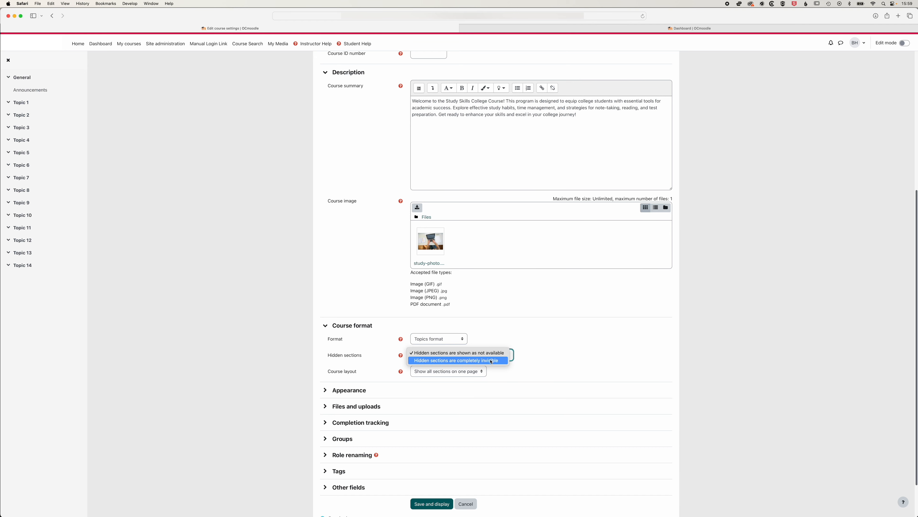
pyautogui.click(559, 362)
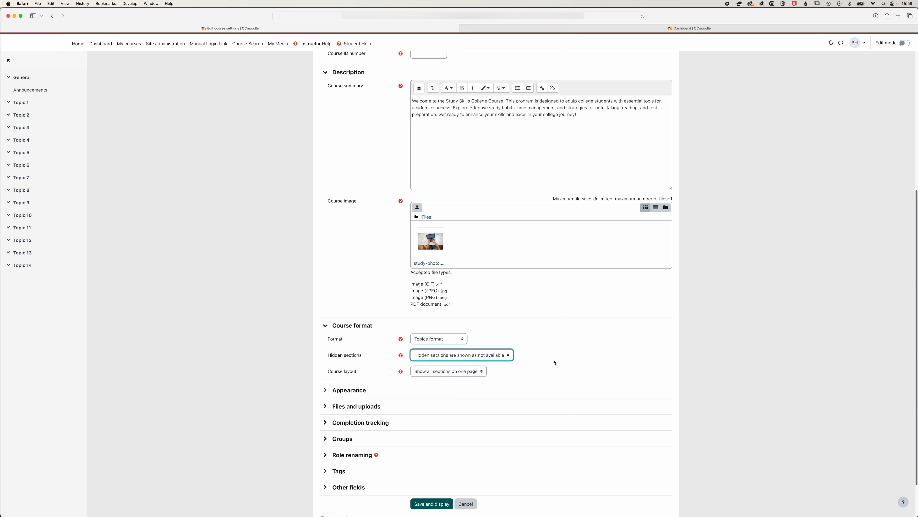
pyautogui.click(557, 356)
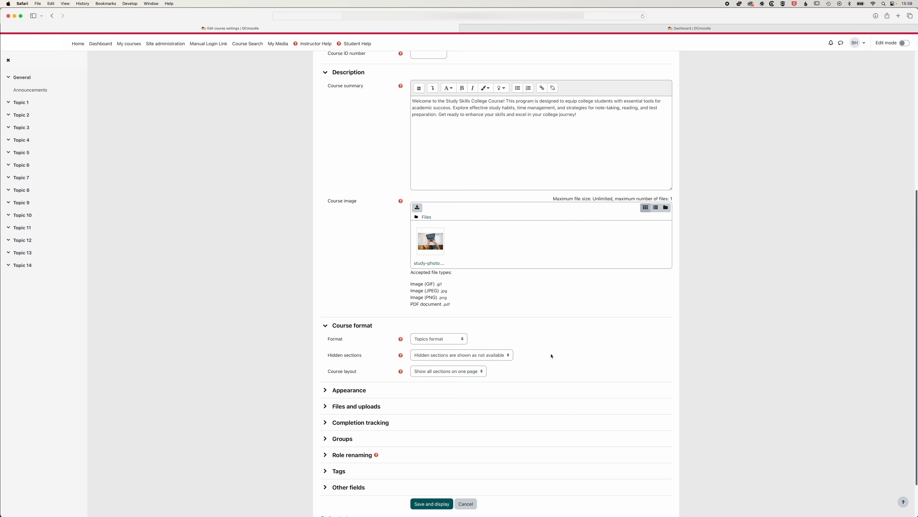
# Expand and review the Appearance and the Files and uploads settings of the course
pyautogui.scroll(-2, 361, 354)
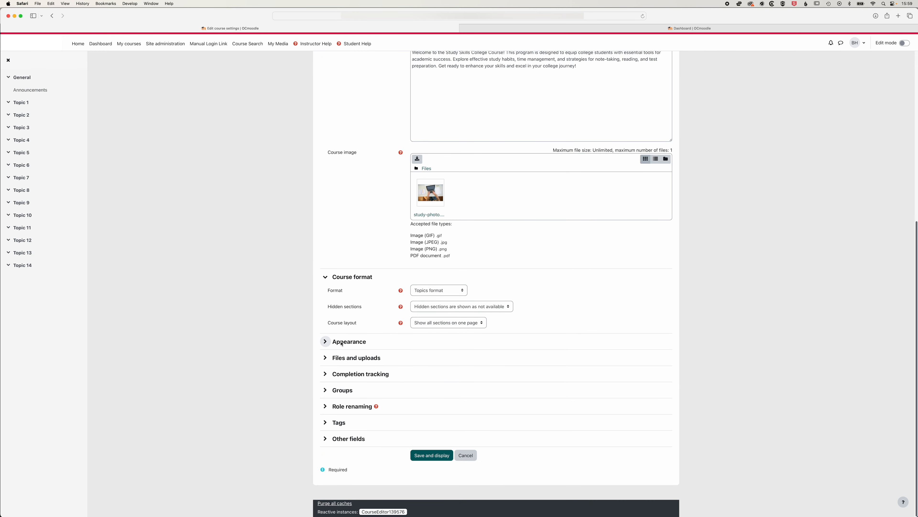
pyautogui.click(358, 340)
pyautogui.scroll(-2, 468, 366)
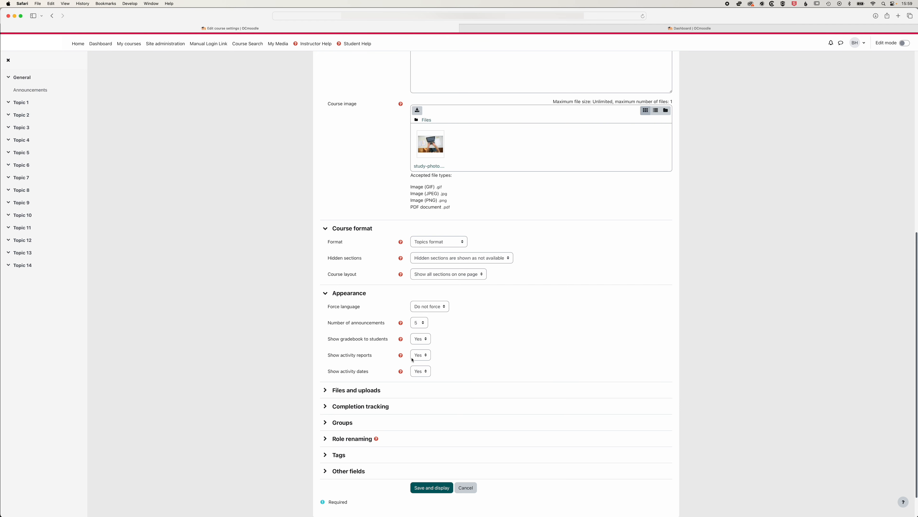
pyautogui.scroll(-1, 416, 371)
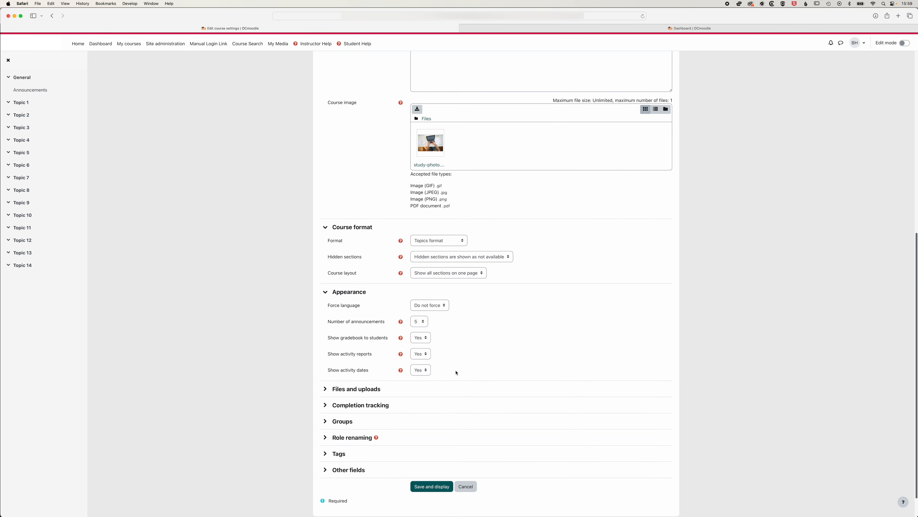
pyautogui.scroll(-2, 459, 365)
pyautogui.click(350, 358)
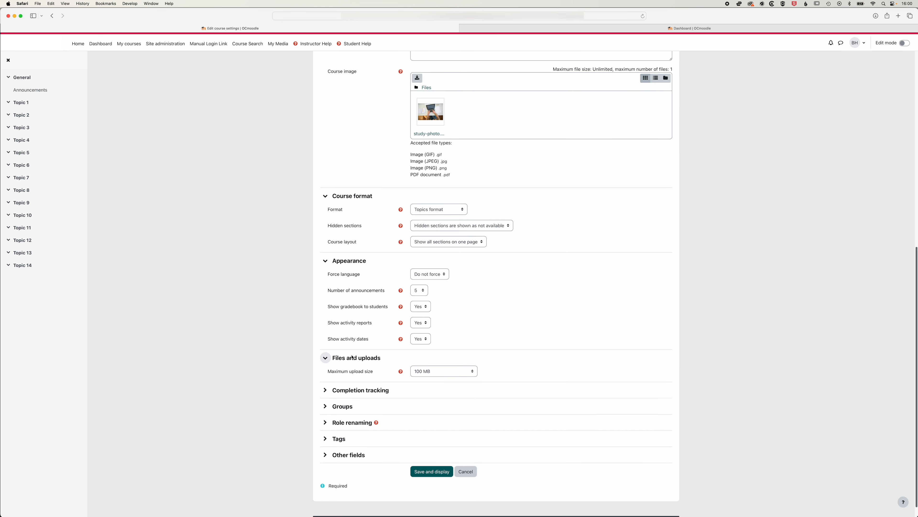
# Set Enable completion tracking to No, then save the course settings and display the course
pyautogui.scroll(-1, 353, 362)
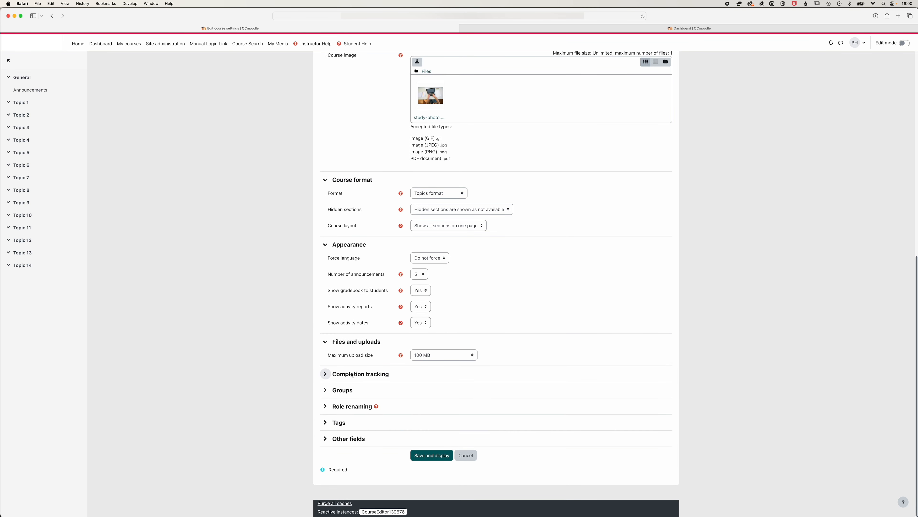
pyautogui.click(351, 375)
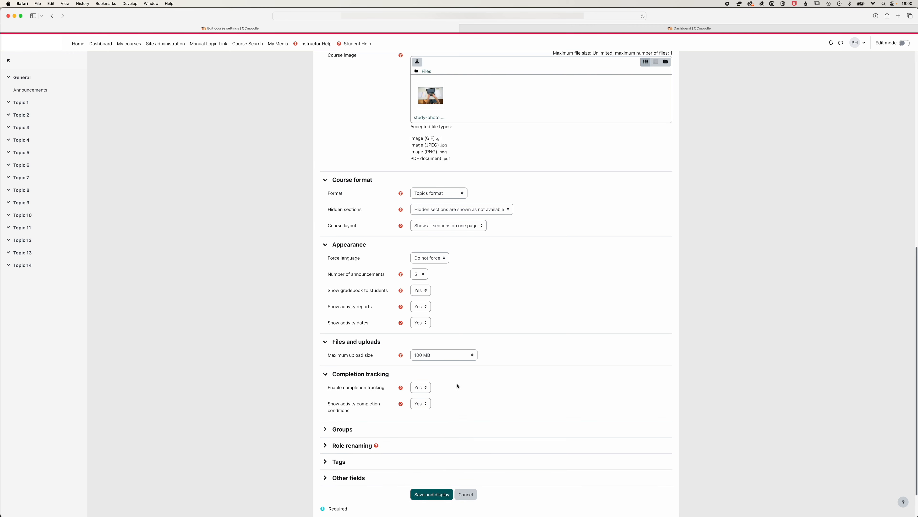
pyautogui.click(425, 389)
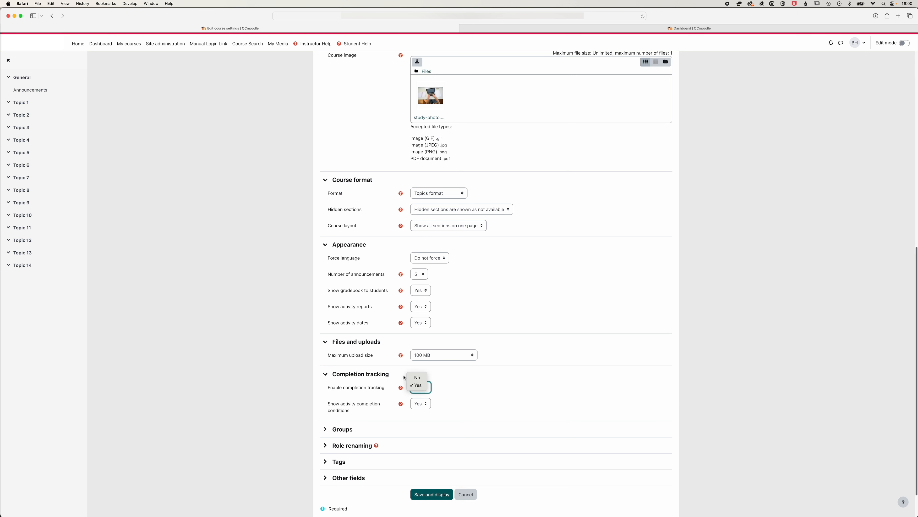
pyautogui.click(417, 377)
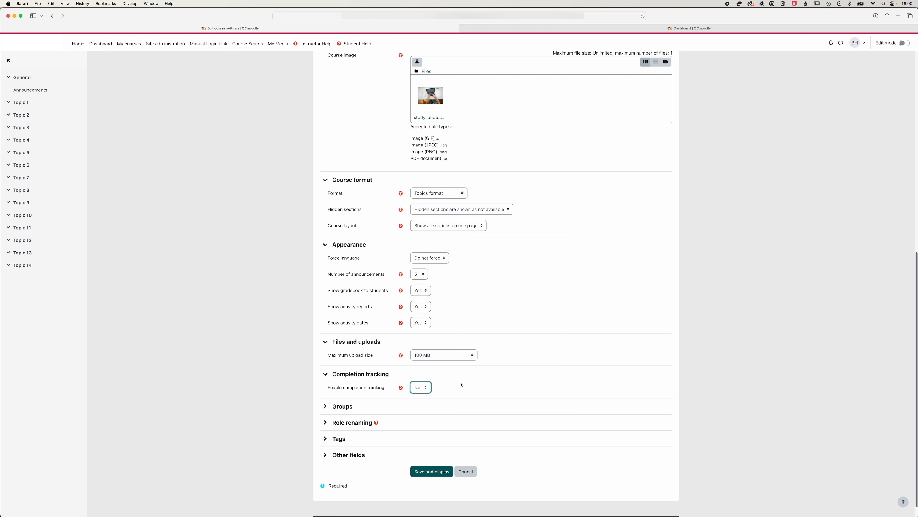
pyautogui.click(431, 471)
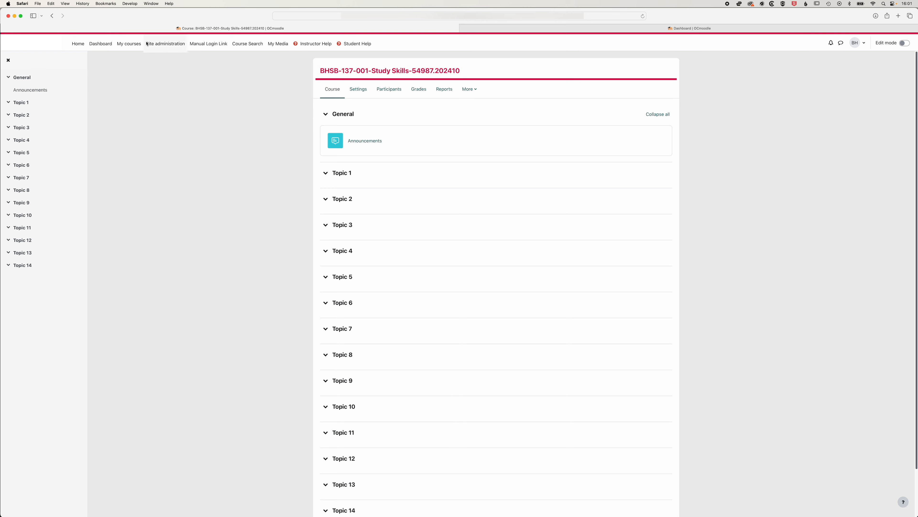
# Reopen the Study Skills course from the dashboard and turn on edit mode
pyautogui.click(98, 47)
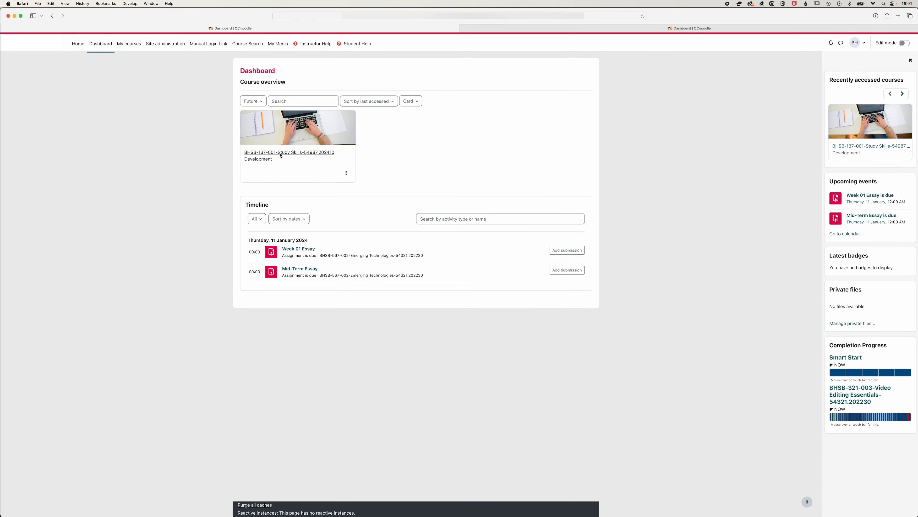
pyautogui.click(295, 153)
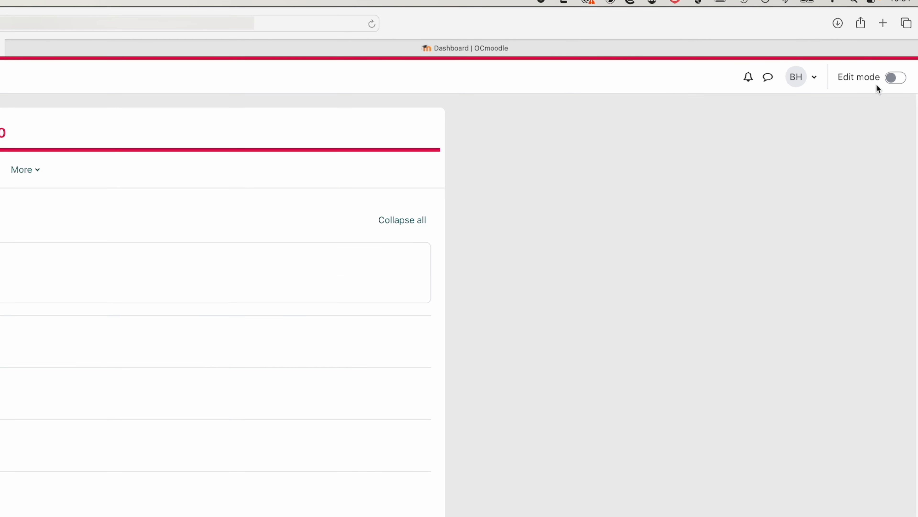
pyautogui.click(897, 78)
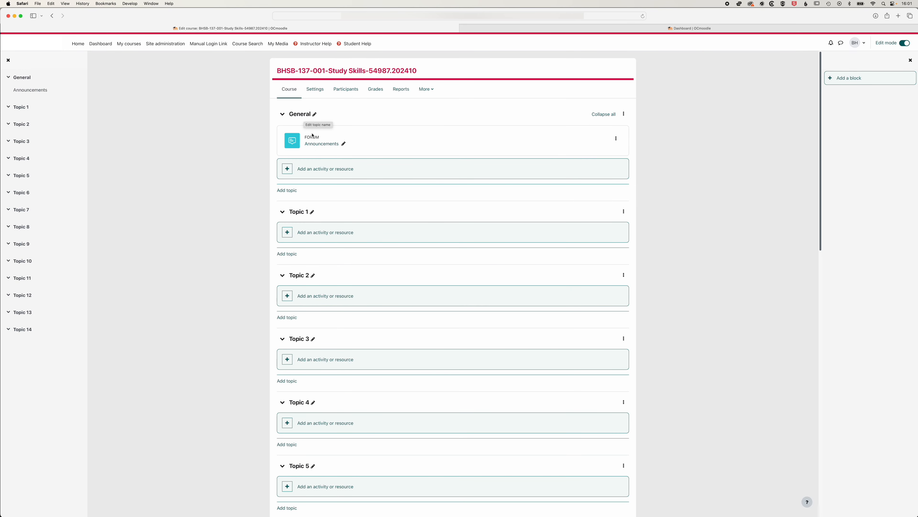
# Rename the General section as "Course Home Page"
pyautogui.click(314, 115)
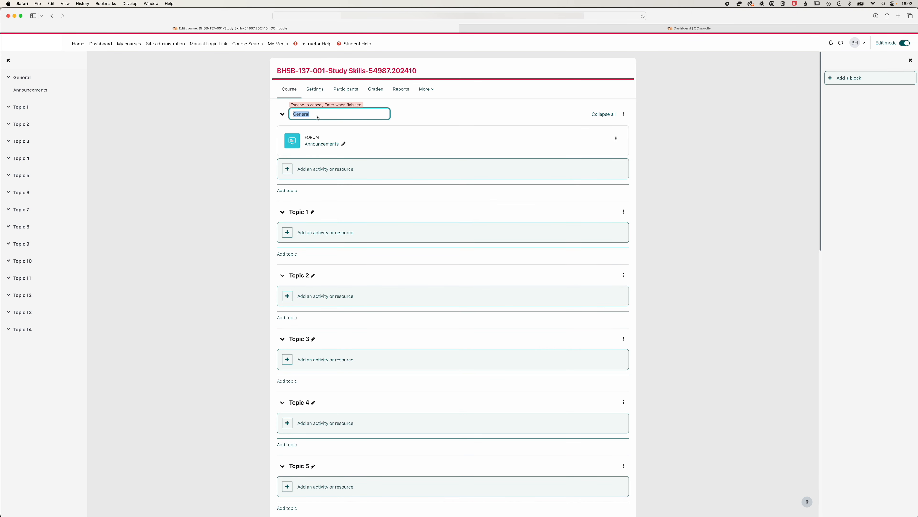
pyautogui.write('Course Home Page')
pyautogui.press('Return')
# Rename the Topic 1 section as "Course Introduction"
pyautogui.click(312, 212)
pyautogui.write('Course Introd')
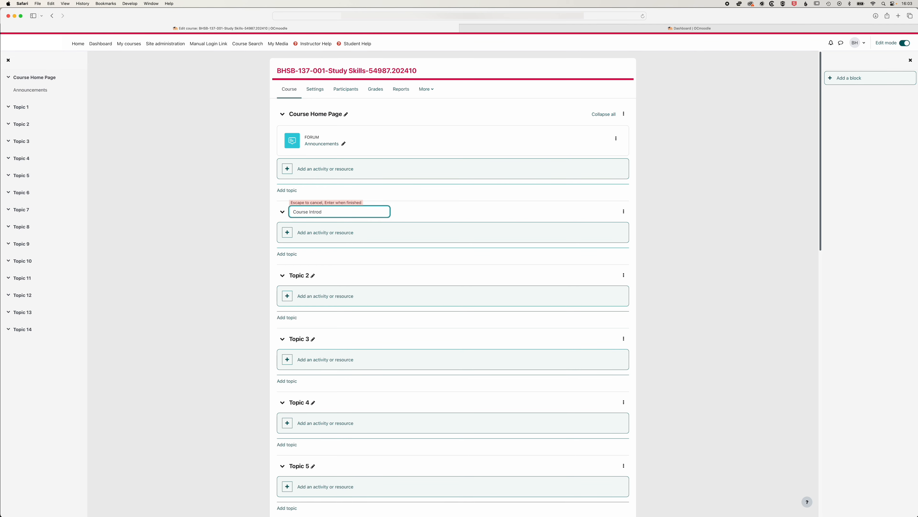
pyautogui.write('uction')
pyautogui.press('Return')
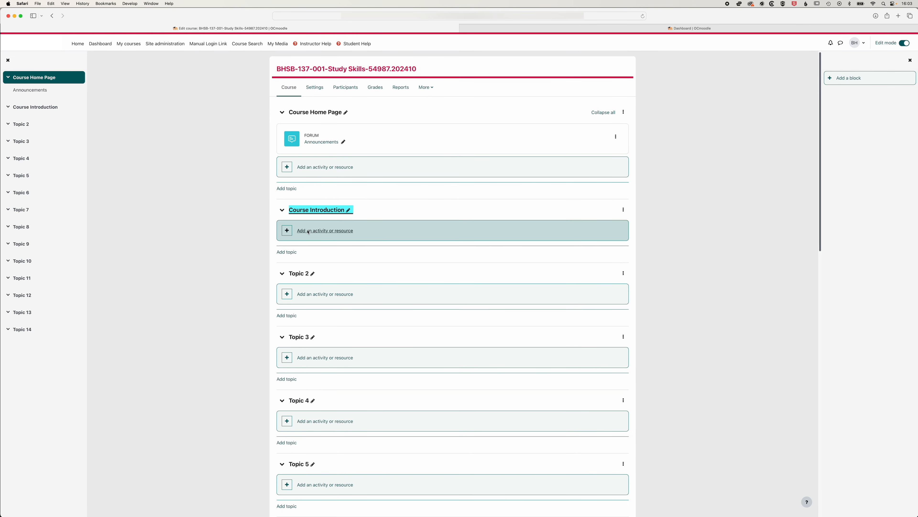
# Rename the Topic 2 section as "Lectures"
pyautogui.scroll(-1, 309, 232)
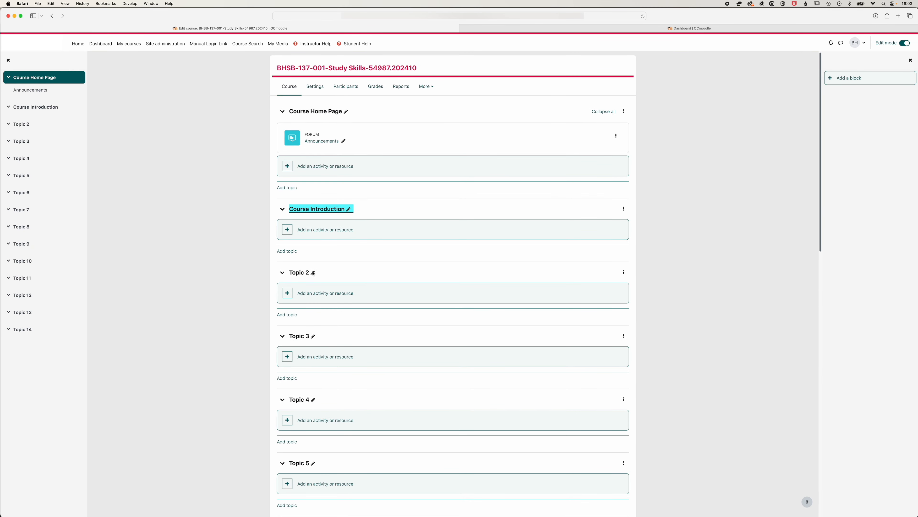
pyautogui.scroll(-3, 245, 233)
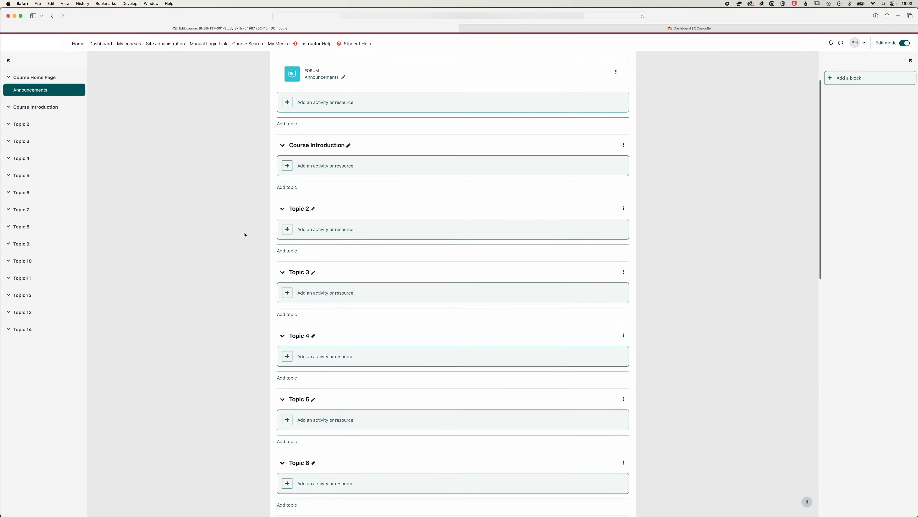
pyautogui.click(315, 205)
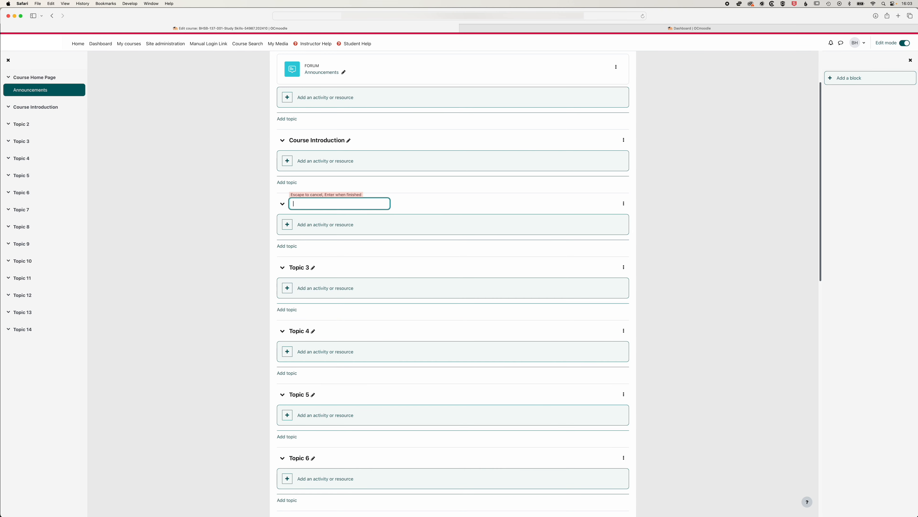
pyautogui.write('Lectures')
pyautogui.press('Return')
# Rename the Topic 3 section as "Assignments"
pyautogui.click(313, 268)
pyautogui.write('Assigne')
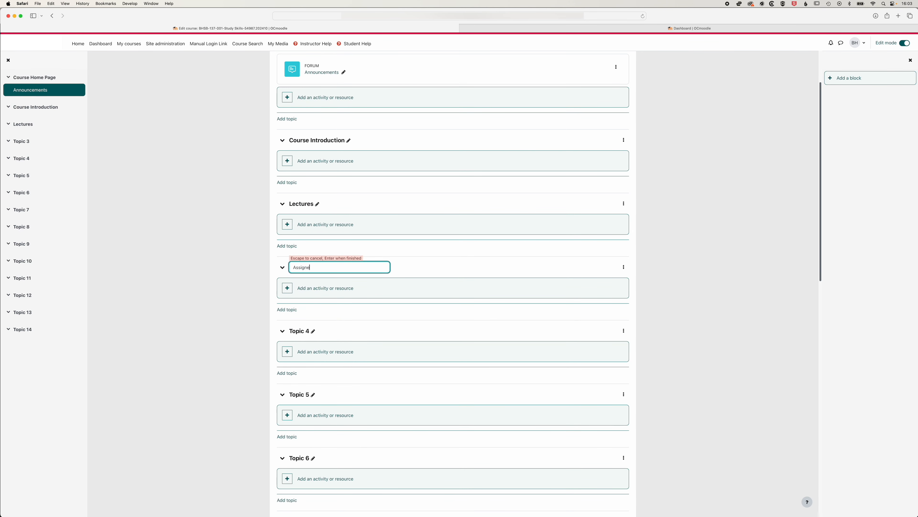
pyautogui.write('mn')
pyautogui.press('Return')
# Rename the Topic 4 section as "Quizzes"
pyautogui.click(313, 330)
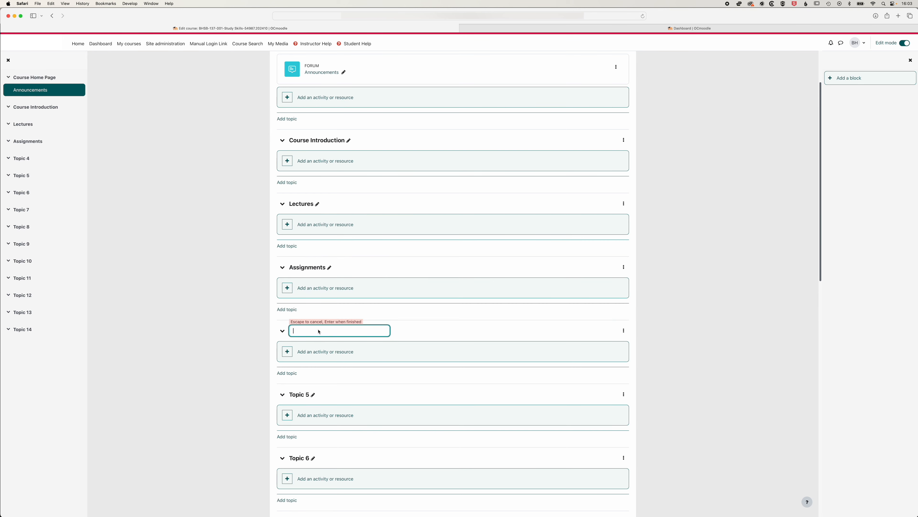
pyautogui.write('Quizzes')
pyautogui.press('Return')
# Rename the Topic 5 section as "Group Work"
pyautogui.click(313, 394)
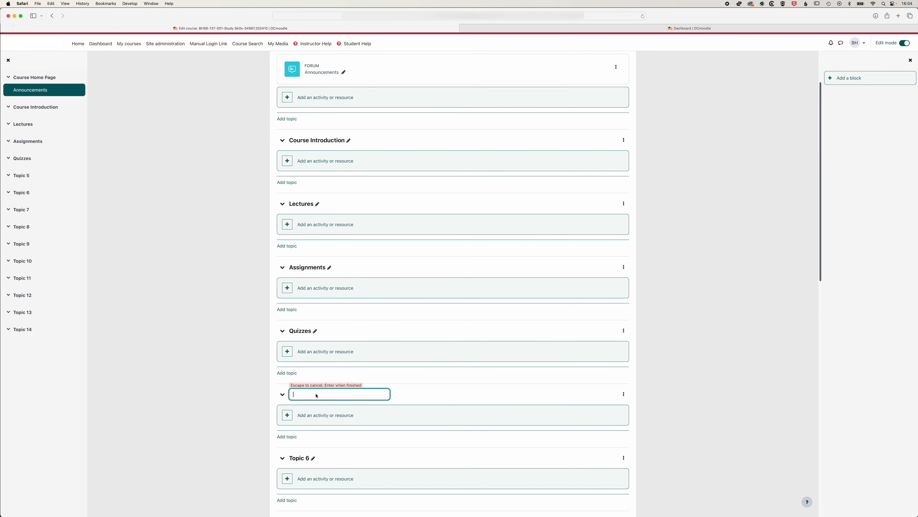
pyautogui.write('Group Work')
pyautogui.press('Return')
# Delete the Topic 6 section below Group Work, and delete the topic that takes its place as well
pyautogui.scroll(-5, 354, 382)
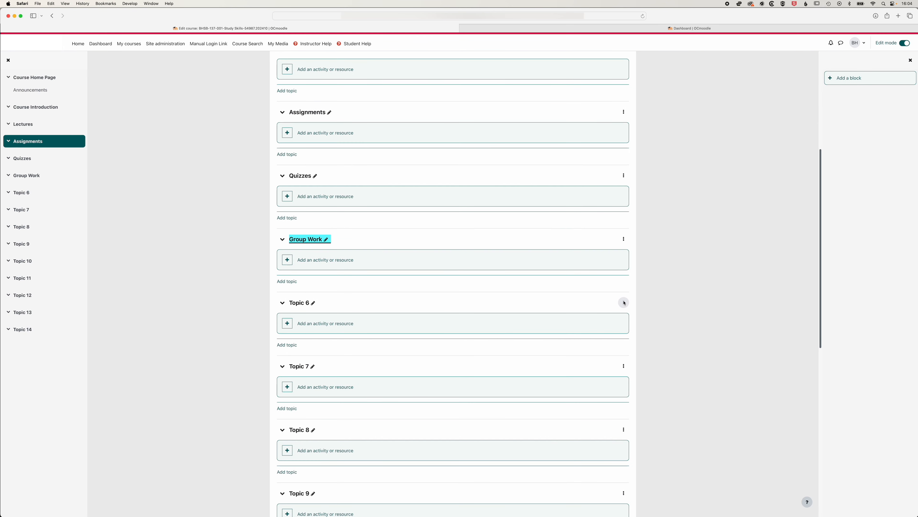
pyautogui.click(624, 303)
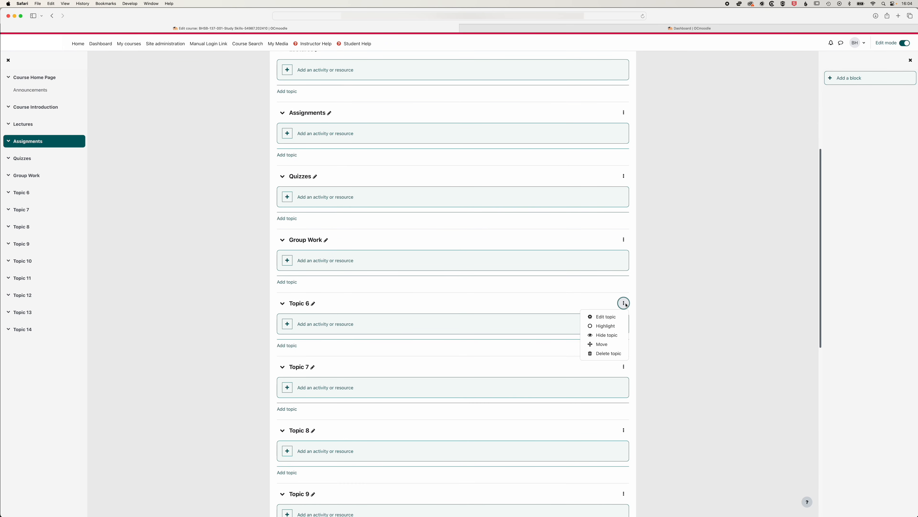
pyautogui.click(609, 353)
pyautogui.click(624, 302)
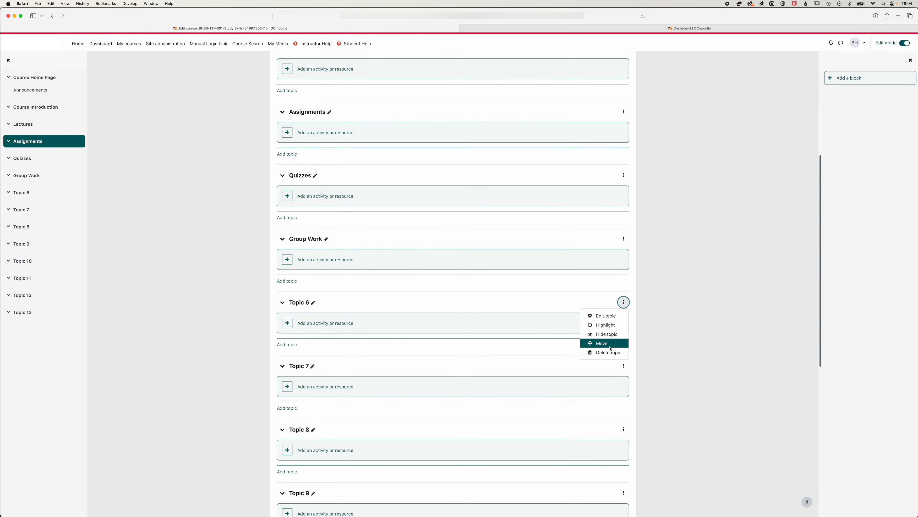
pyautogui.click(608, 353)
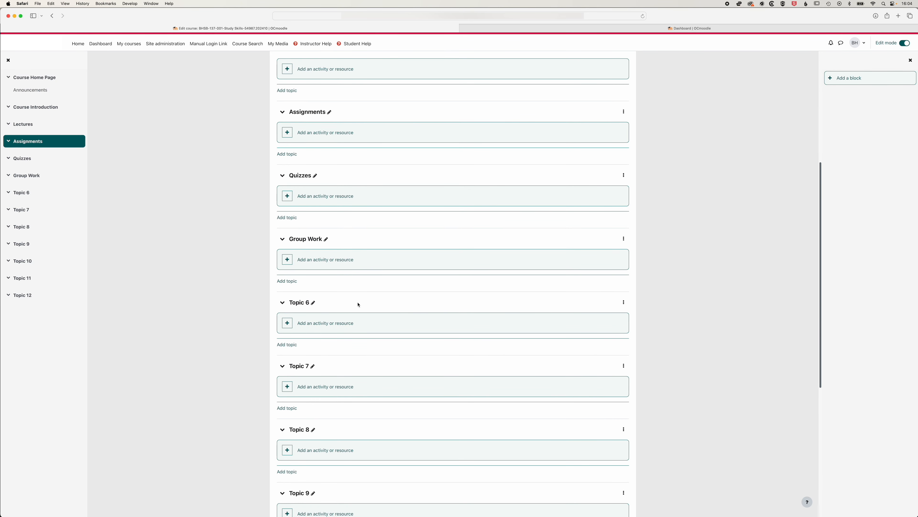
# Rename the current Topic 6 section as "Hidden Content" and hide it from students
pyautogui.click(314, 304)
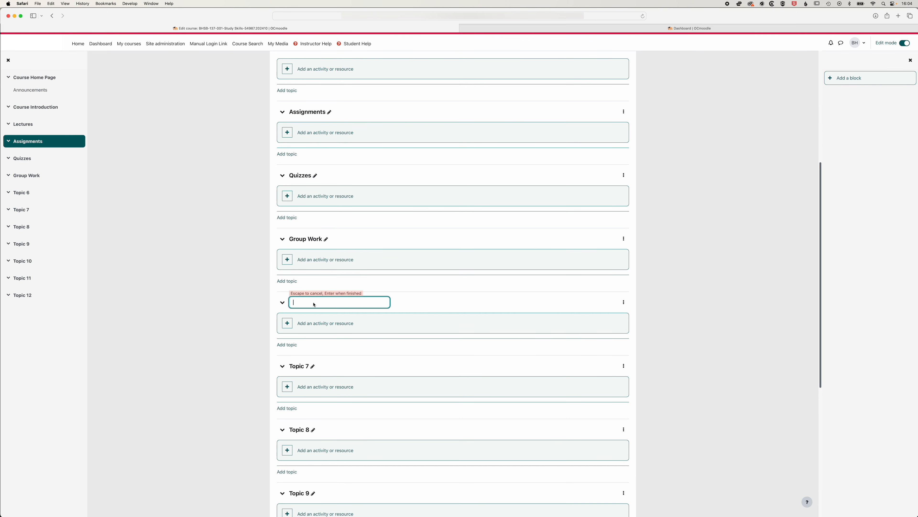
pyautogui.write('Hidden Content')
pyautogui.press('Return')
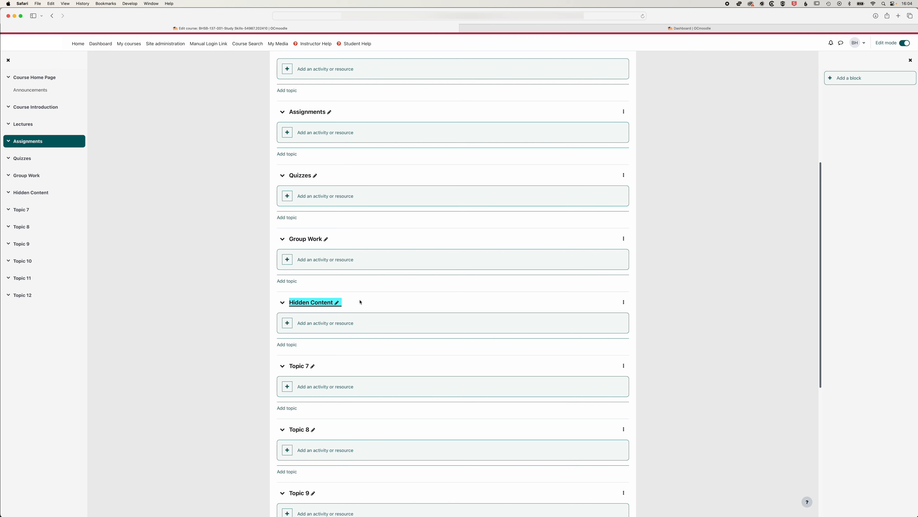
pyautogui.click(624, 303)
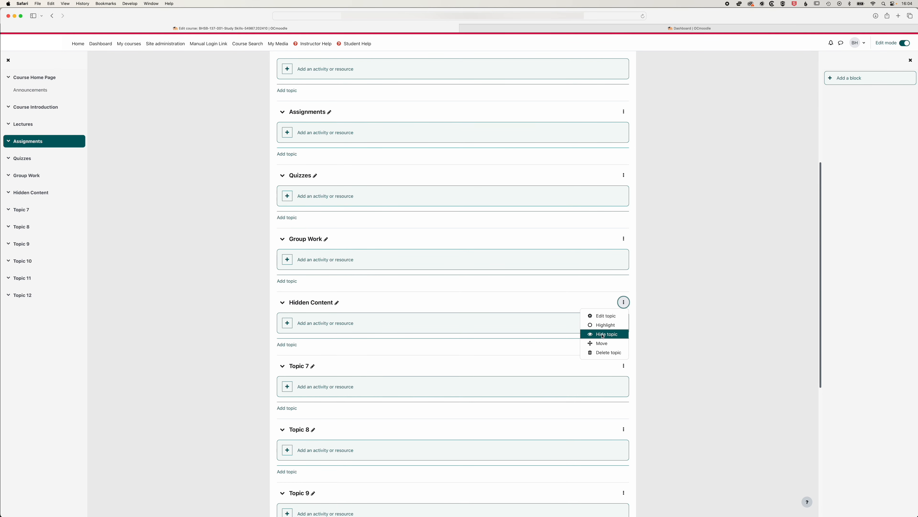
pyautogui.click(602, 335)
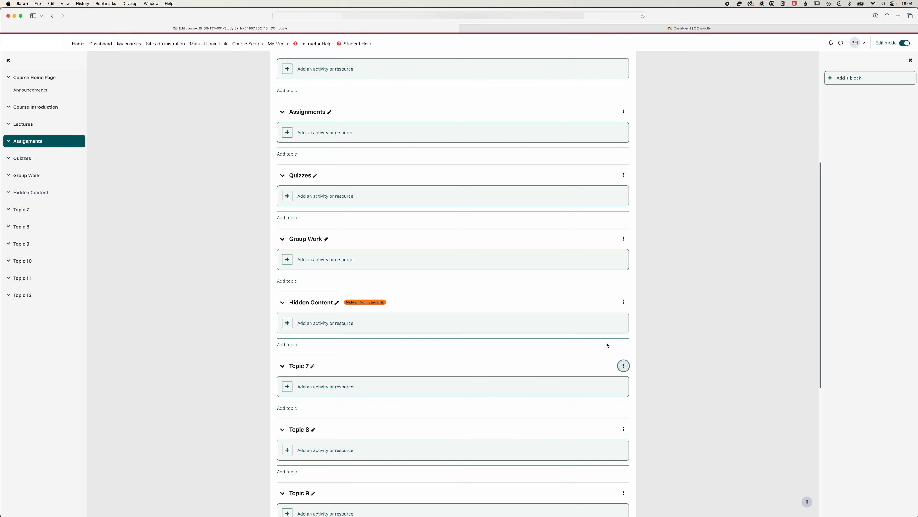
# Delete the remaining unused topics below the Hidden Content section, starting with Topic 7
pyautogui.click(624, 366)
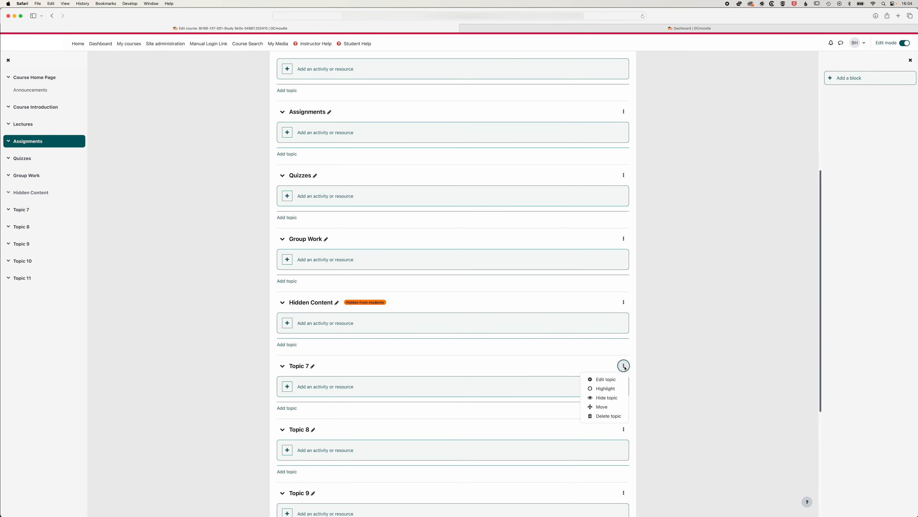
pyautogui.click(609, 415)
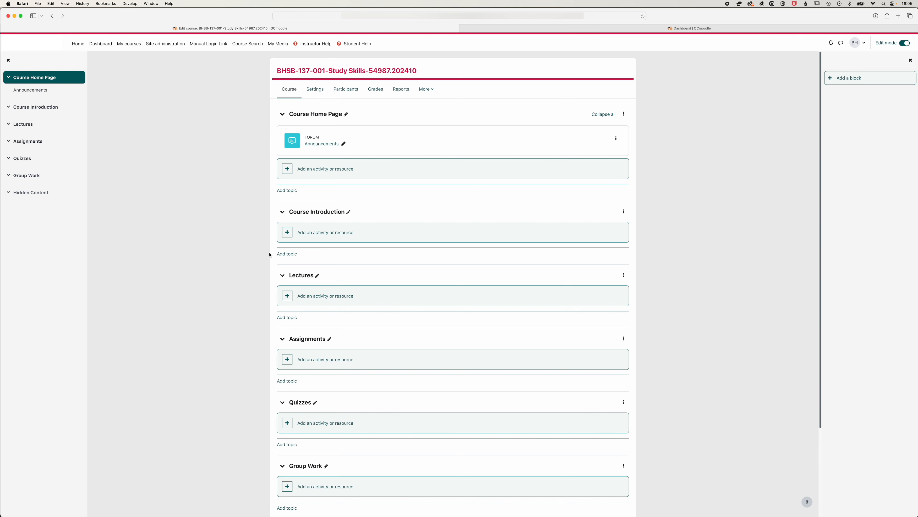
# Add a File resource to the Course Introduction section and name it "Winter 2024 Syllabus"
pyautogui.click(318, 232)
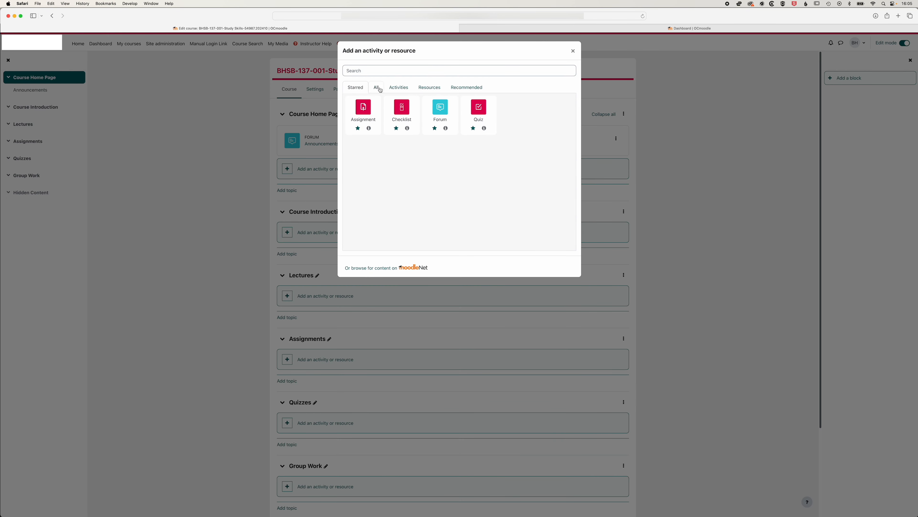
pyautogui.click(430, 88)
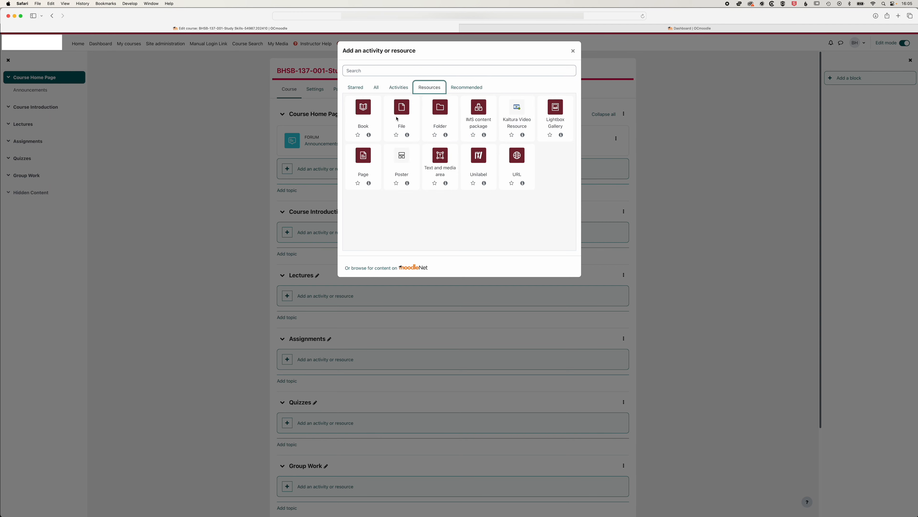
pyautogui.click(399, 115)
pyautogui.write('Wint')
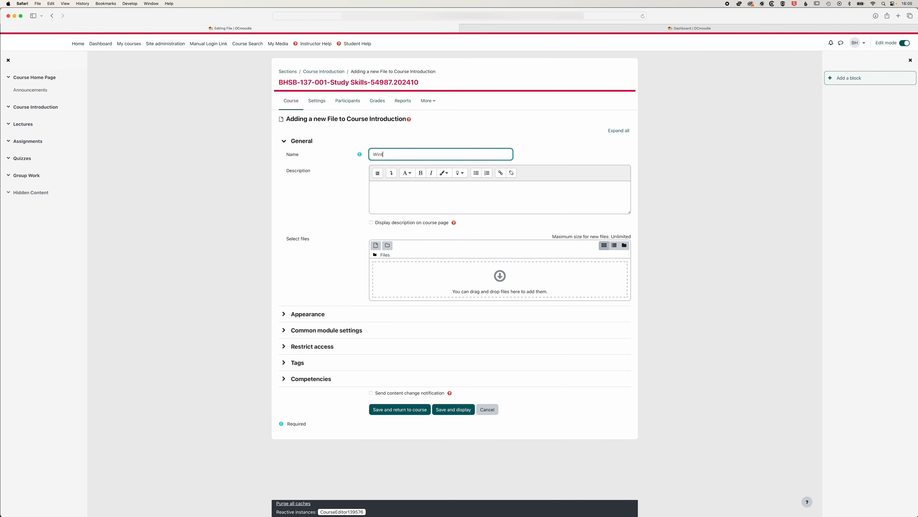
pyautogui.write('er 2024 Syllabus')
# Enter the description "Please download and read the syllabus. It includes important information such as learning outcomes, assignment information and grading information."
pyautogui.press('Tab')
pyautogui.write('Please download and read teh')
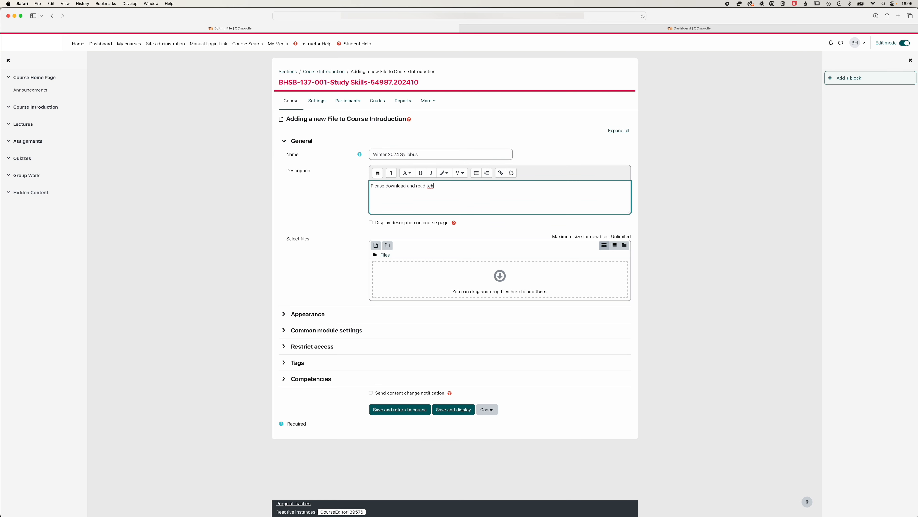
pyautogui.write(' syllabus. It includes important information such as learning outcomes, assignment information and grading i')
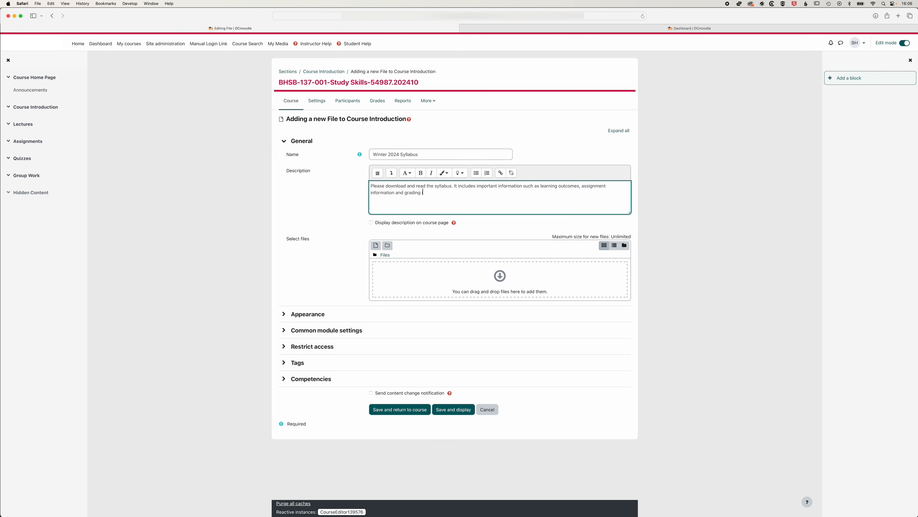
pyautogui.write('nformation.')
# Upload the Syllabus-Winter-2024 PDF to the file resource, then save it and go back to the Course Home Page section
pyautogui.click(376, 246)
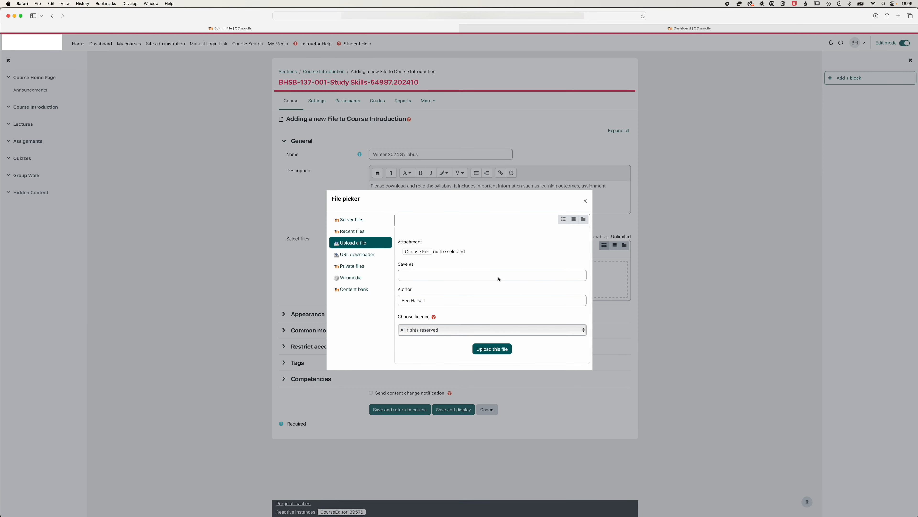
pyautogui.click(419, 252)
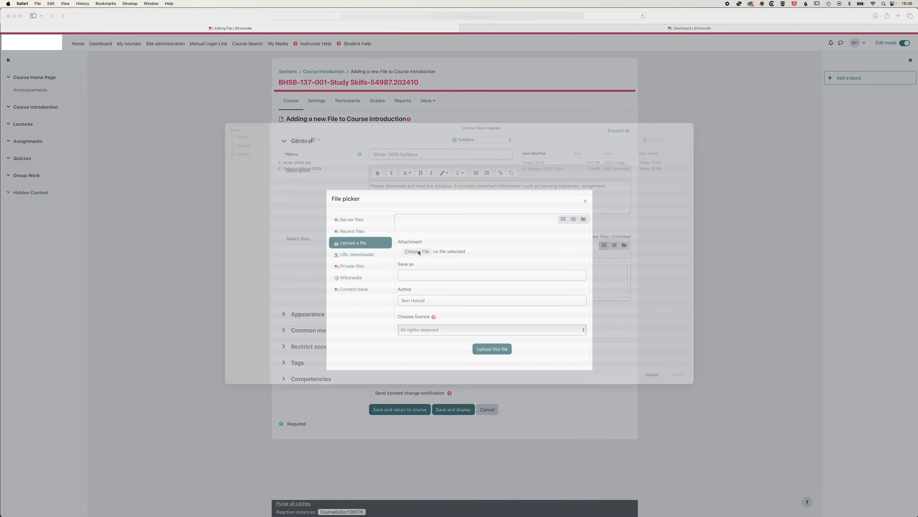
pyautogui.click(315, 178)
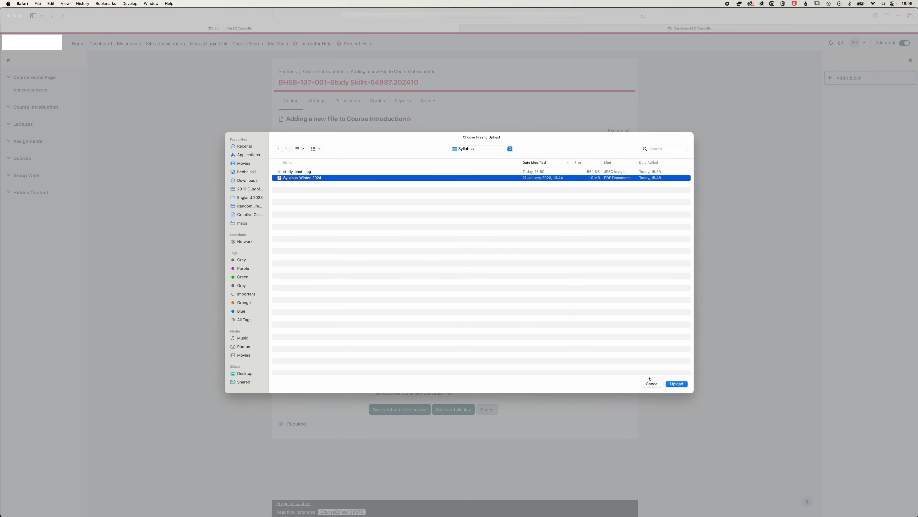
pyautogui.click(676, 383)
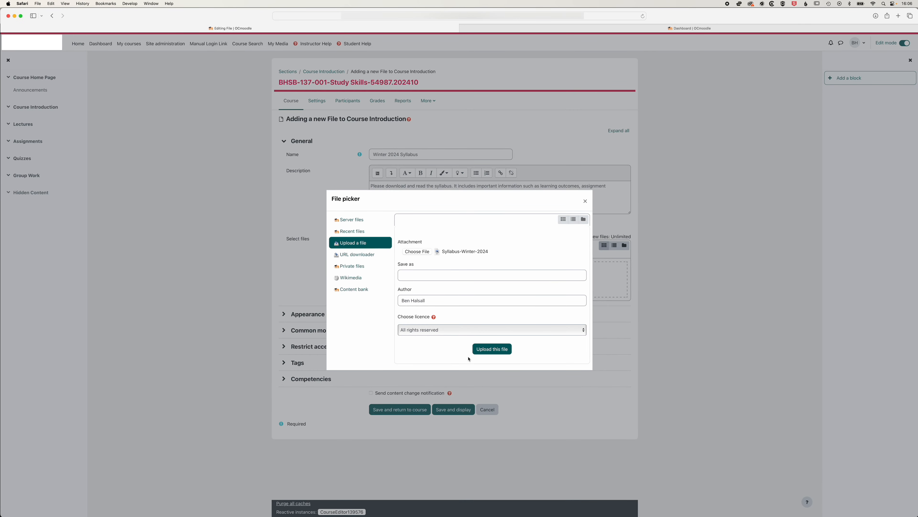
pyautogui.click(488, 349)
pyautogui.click(452, 418)
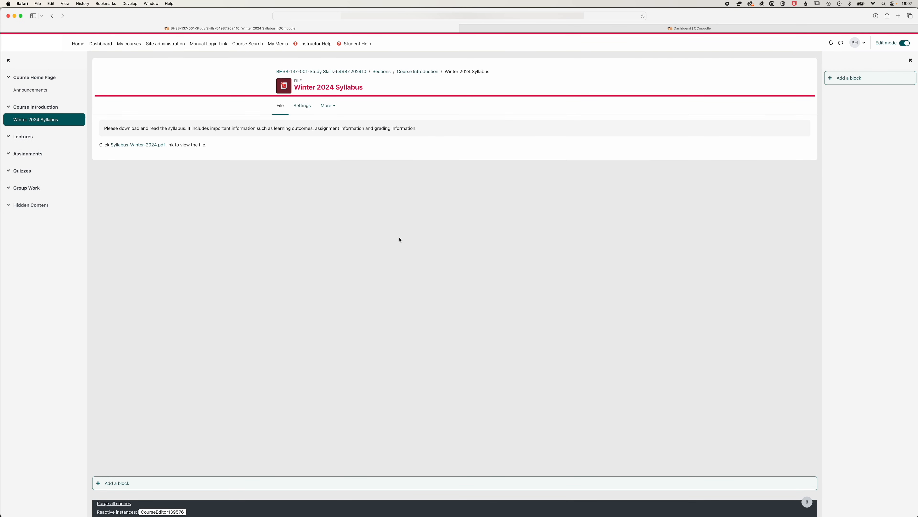
pyautogui.click(44, 77)
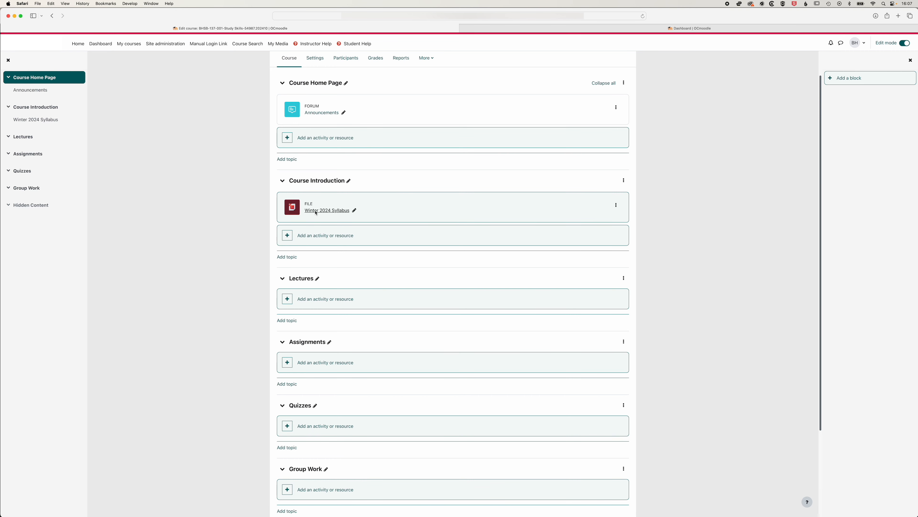
# Add a Text and media area to Course Introduction with a Contact Information title and the contact's name, email, phone and address
pyautogui.click(329, 237)
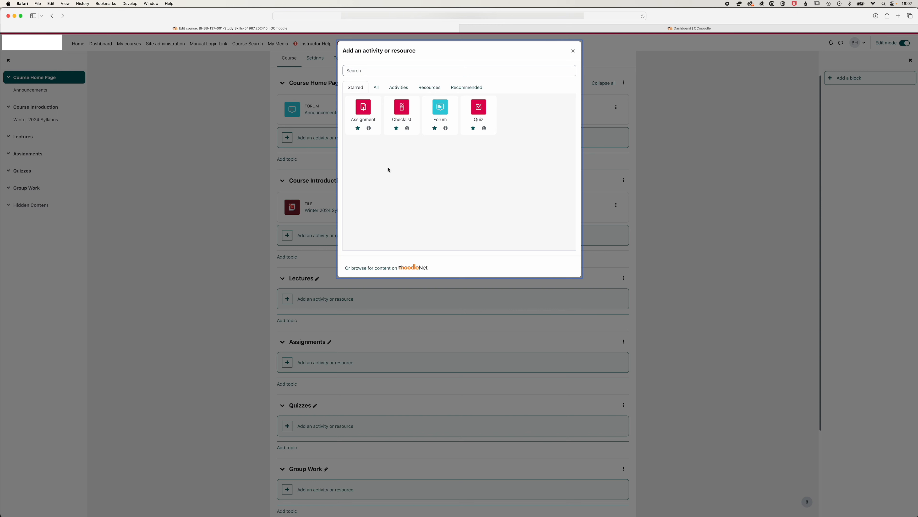
pyautogui.click(433, 88)
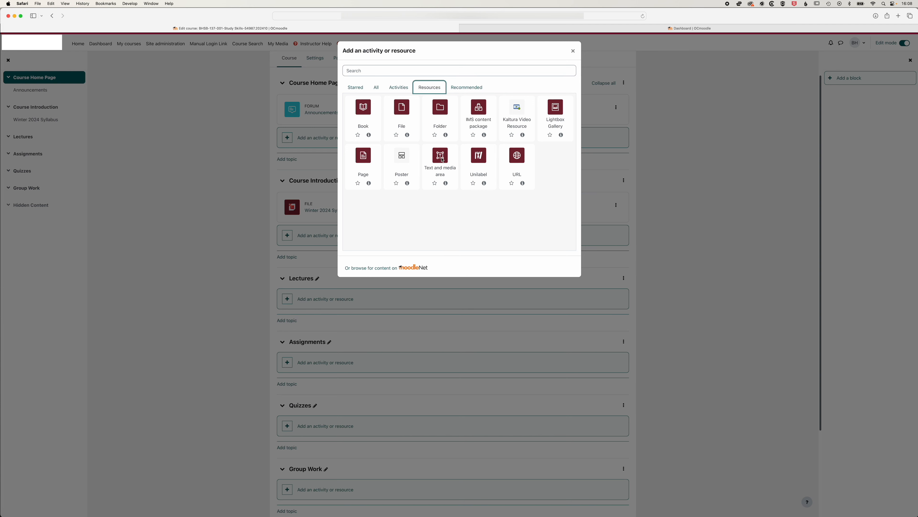
pyautogui.click(441, 158)
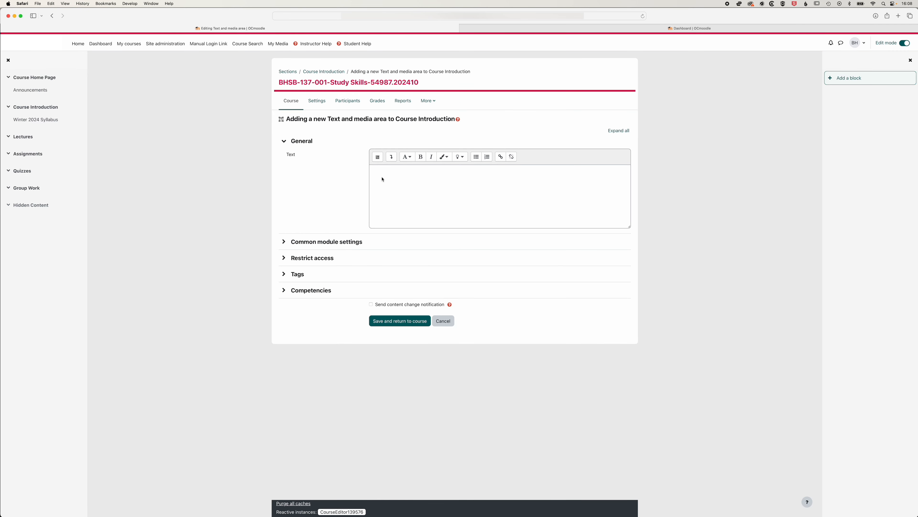
pyautogui.click(392, 176)
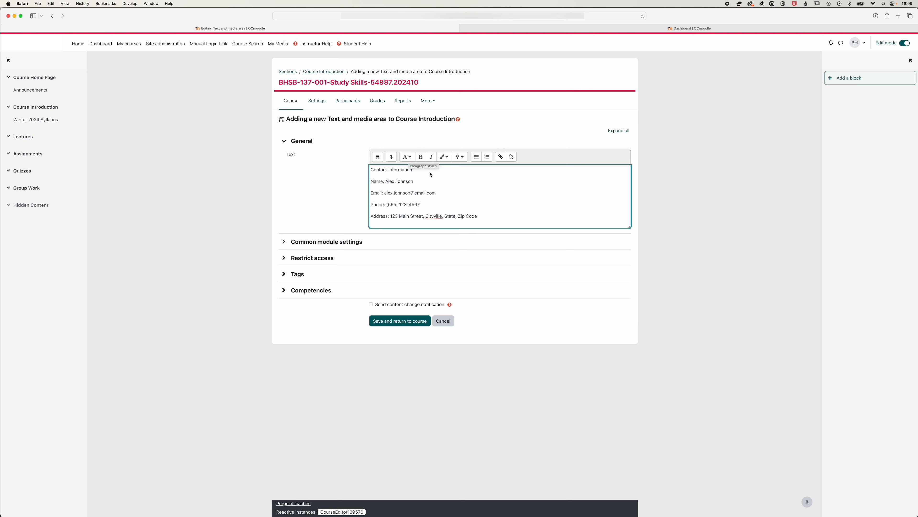
# Format the Contact Information title as Heading (medium), bold the Name, Email, Phone and Address labels, and save to the course
pyautogui.click(407, 157)
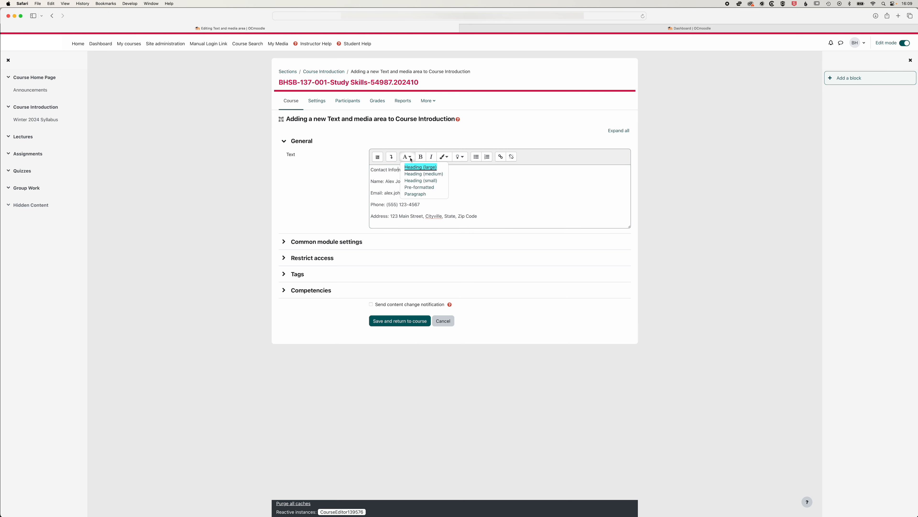
pyautogui.click(416, 175)
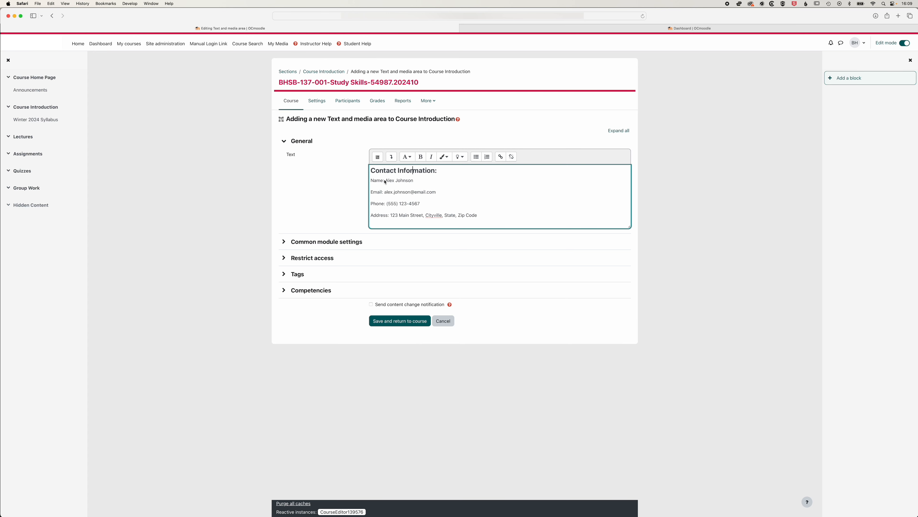
pyautogui.moveTo(384, 181); pyautogui.dragTo(367, 182)
pyautogui.click(421, 157)
pyautogui.click(420, 157)
pyautogui.moveTo(384, 193); pyautogui.dragTo(369, 216)
pyautogui.click(421, 157)
pyautogui.click(424, 158)
pyautogui.click(400, 332)
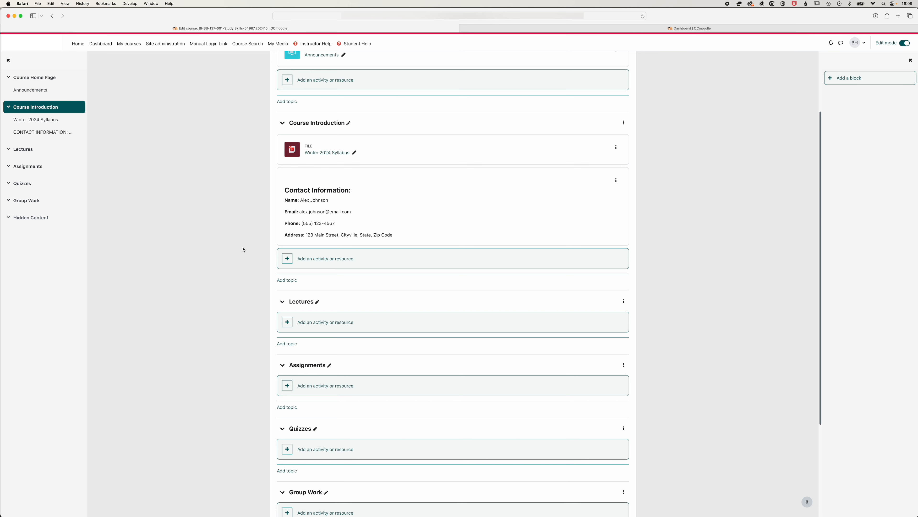
# Switch to the Student role to preview the course page as students see it
pyautogui.click(858, 45)
pyautogui.click(811, 131)
pyautogui.click(120, 202)
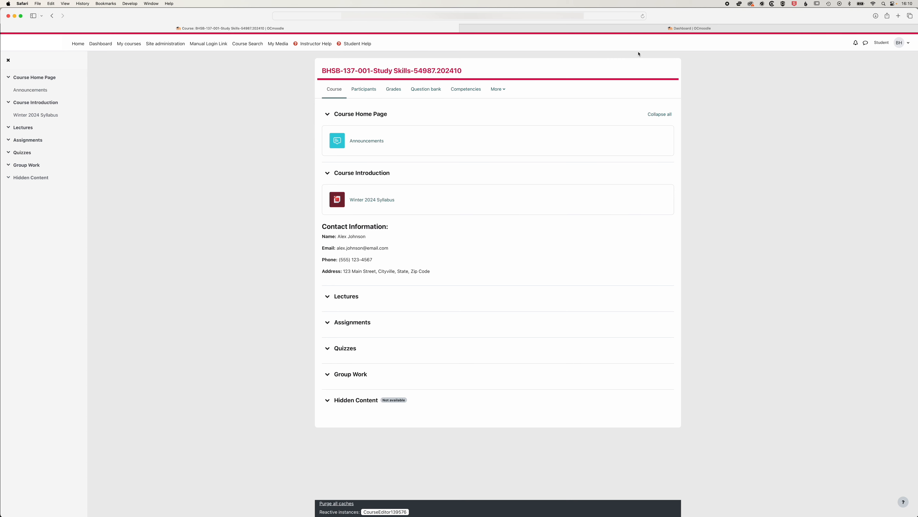
# Return to the normal role and turn edit mode back on
pyautogui.click(906, 43)
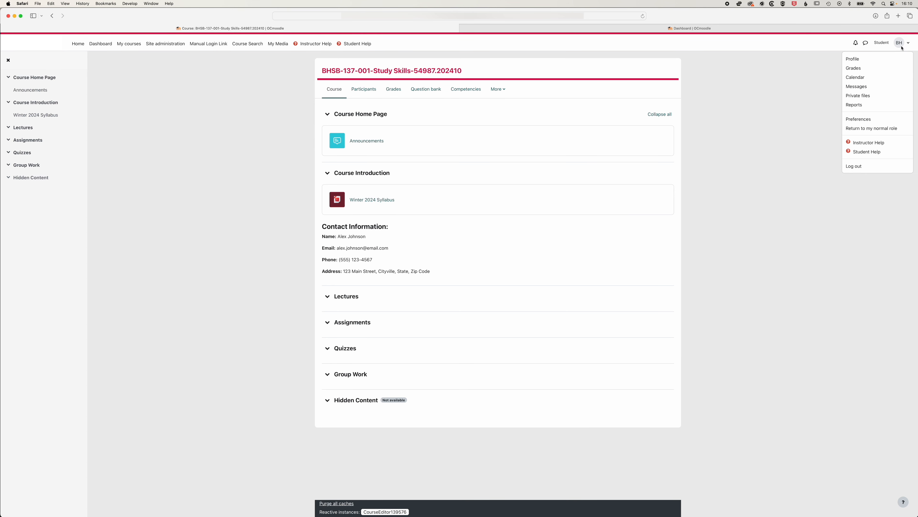
pyautogui.click(871, 128)
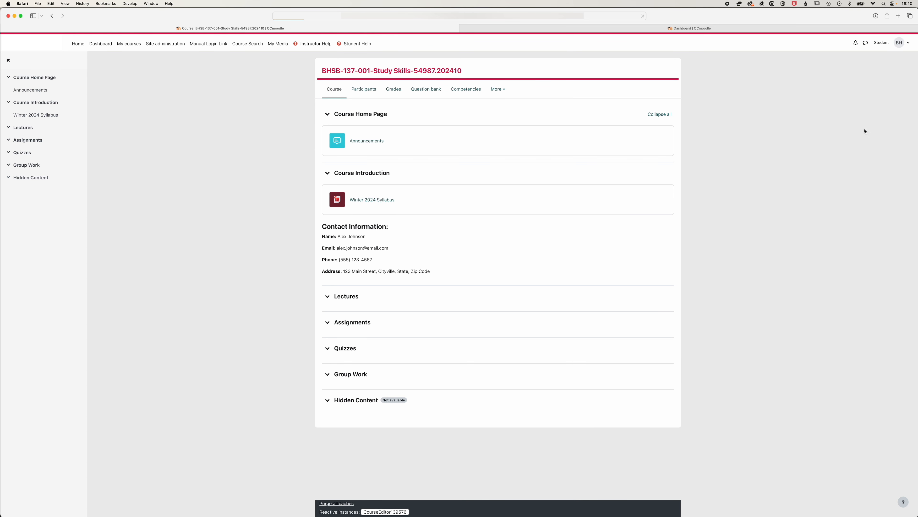
pyautogui.click(906, 44)
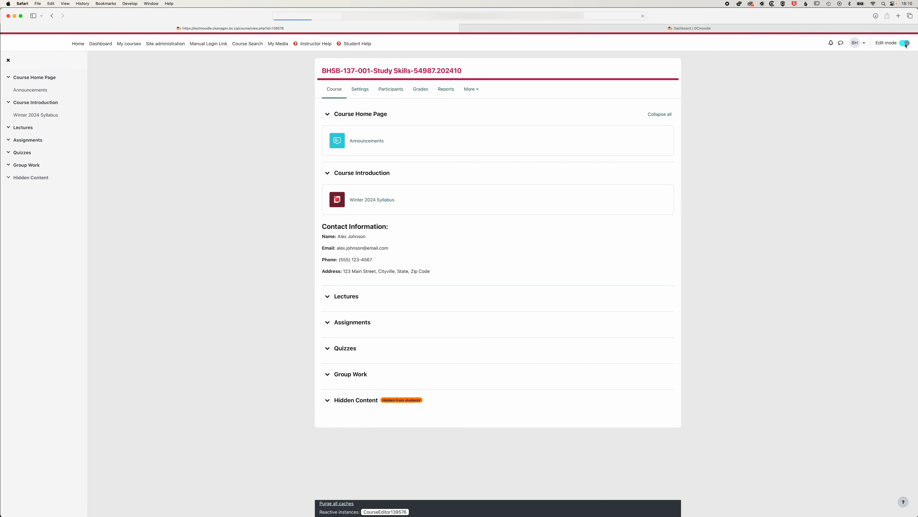
# Add a quiz named Quiz 01 to the Quizzes topic, save it and return to the course page
pyautogui.scroll(-5, 315, 326)
pyautogui.scroll(-1, 314, 377)
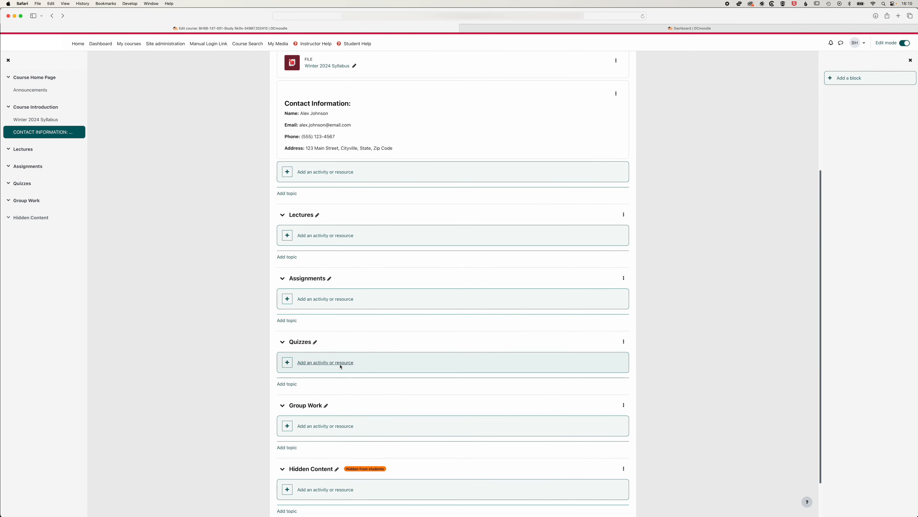
pyautogui.click(327, 363)
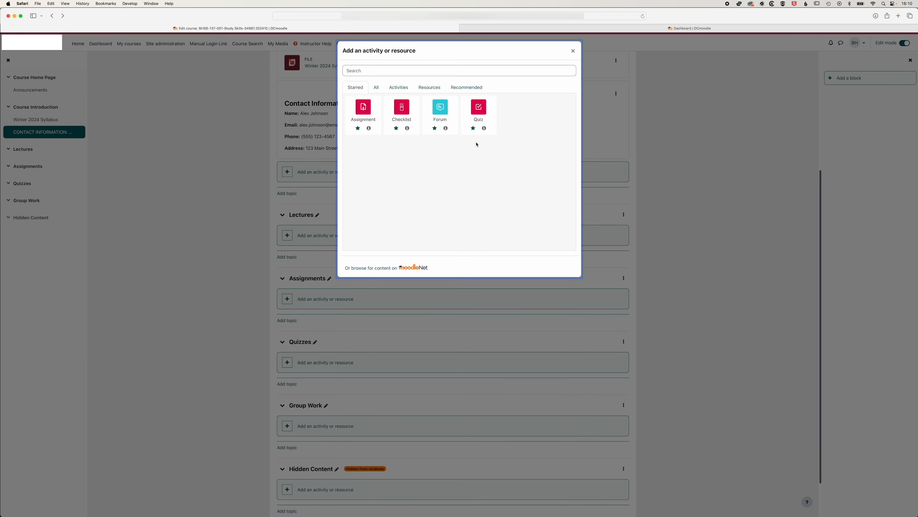
pyautogui.click(478, 109)
pyautogui.write('Qui')
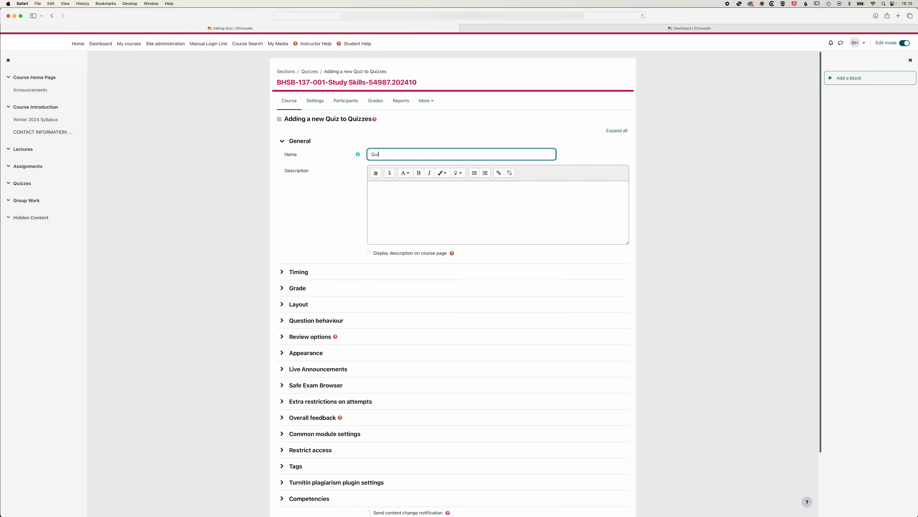
pyautogui.write('z 01')
pyautogui.press('Tab')
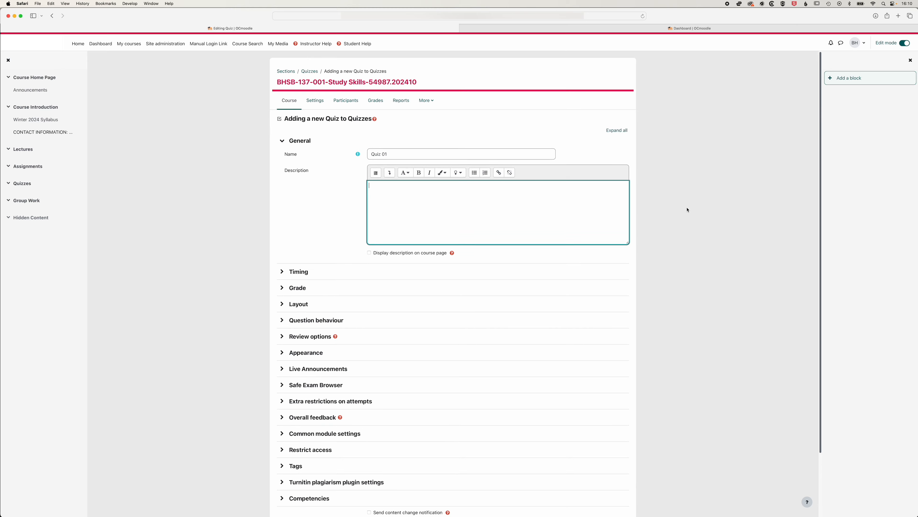
pyautogui.scroll(-3, 687, 206)
pyautogui.click(450, 457)
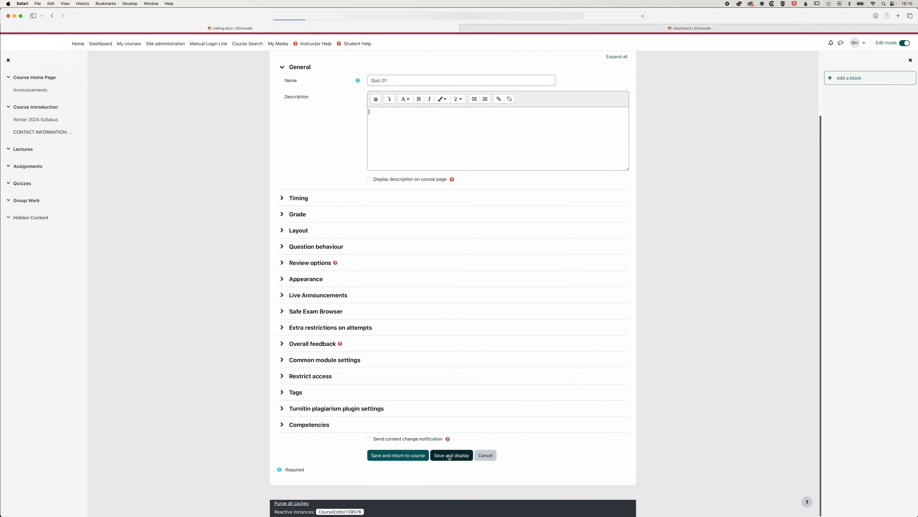
pyautogui.click(34, 78)
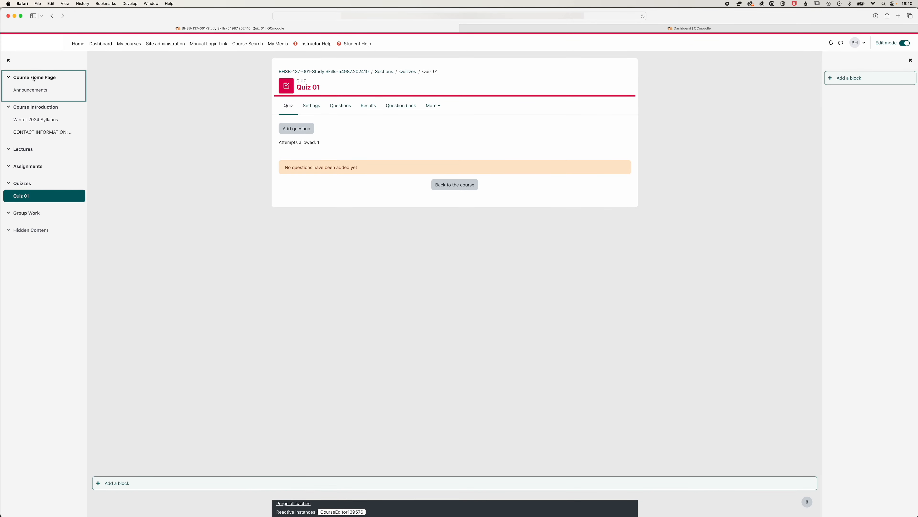
# Hide Quiz 01 from students and show it again
pyautogui.scroll(-5, 141, 175)
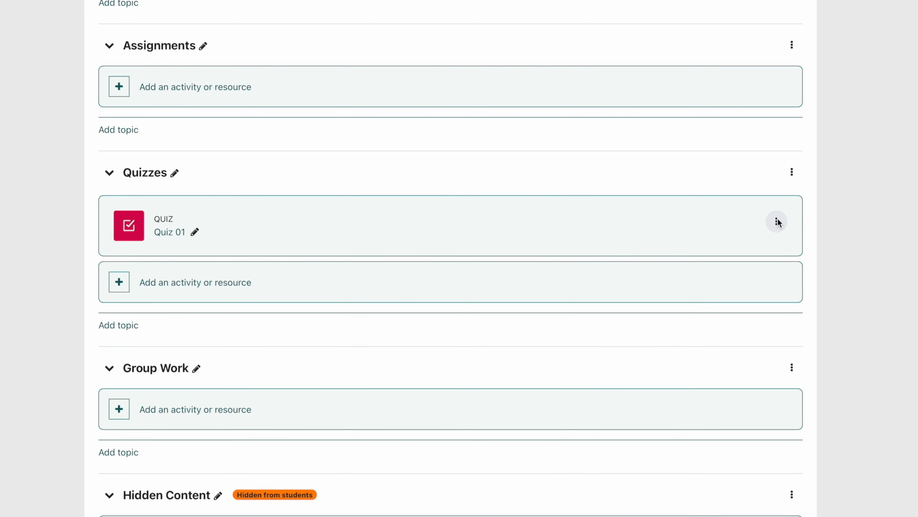
pyautogui.click(777, 222)
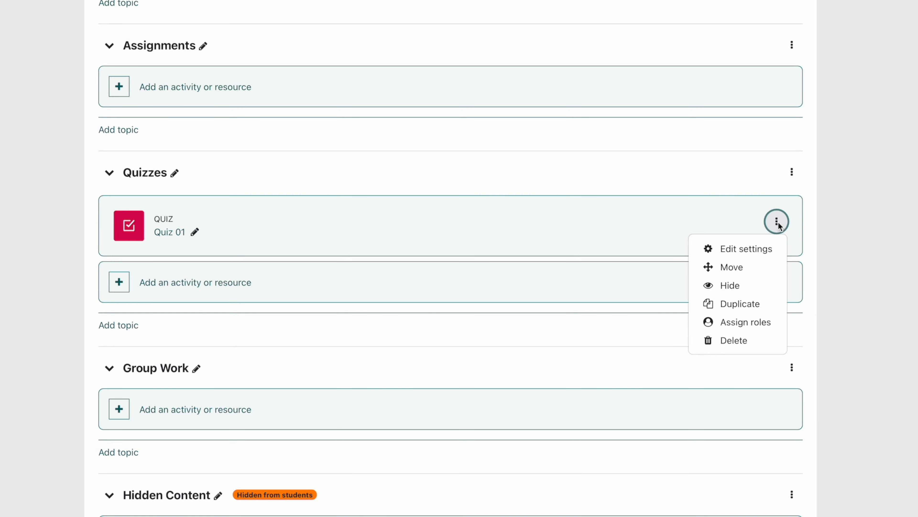
pyautogui.click(730, 286)
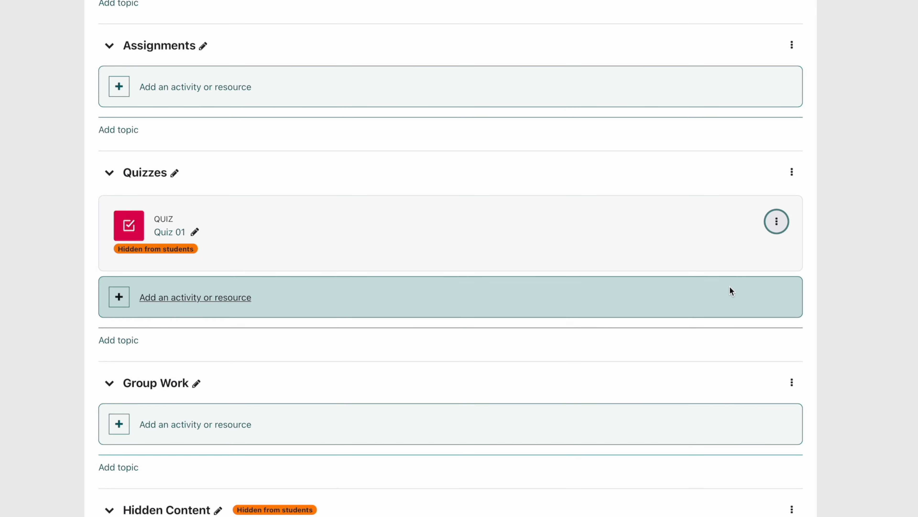
pyautogui.click(776, 222)
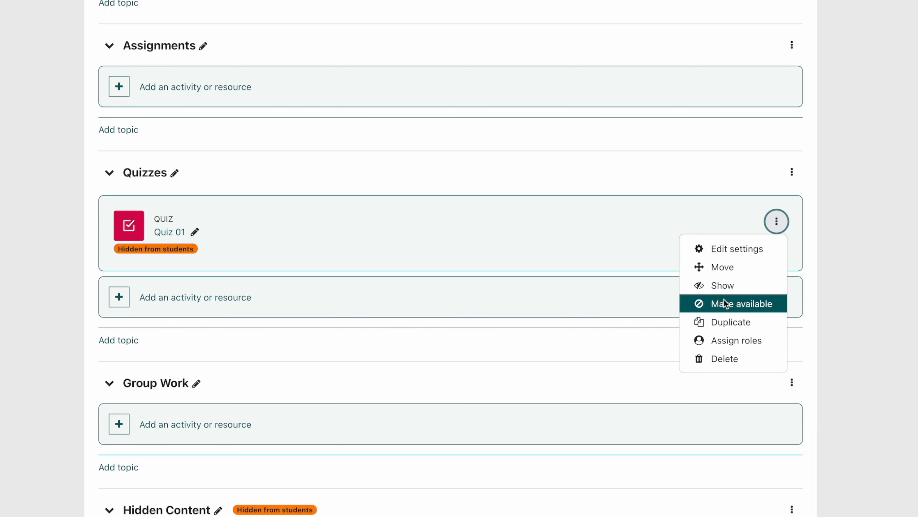
pyautogui.click(725, 287)
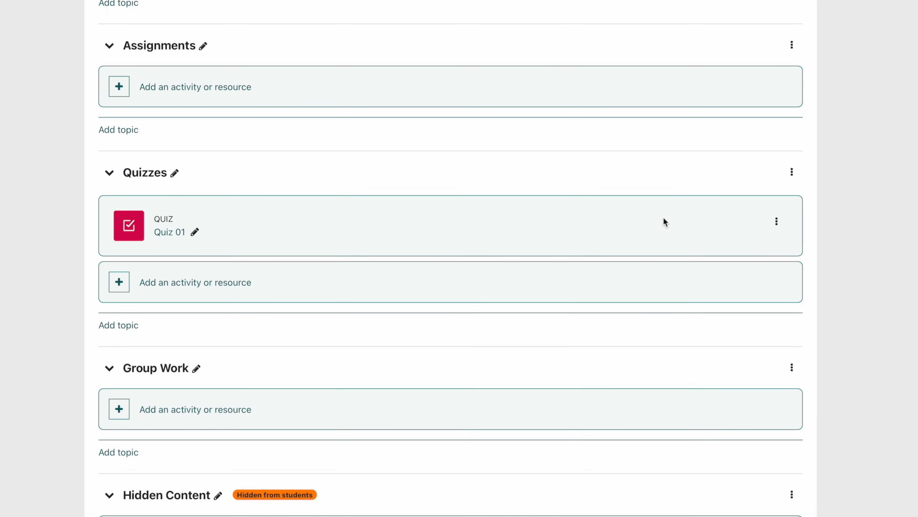
# Hide the whole Quizzes topic from students and preview the course page in the Student role
pyautogui.click(791, 172)
pyautogui.click(763, 235)
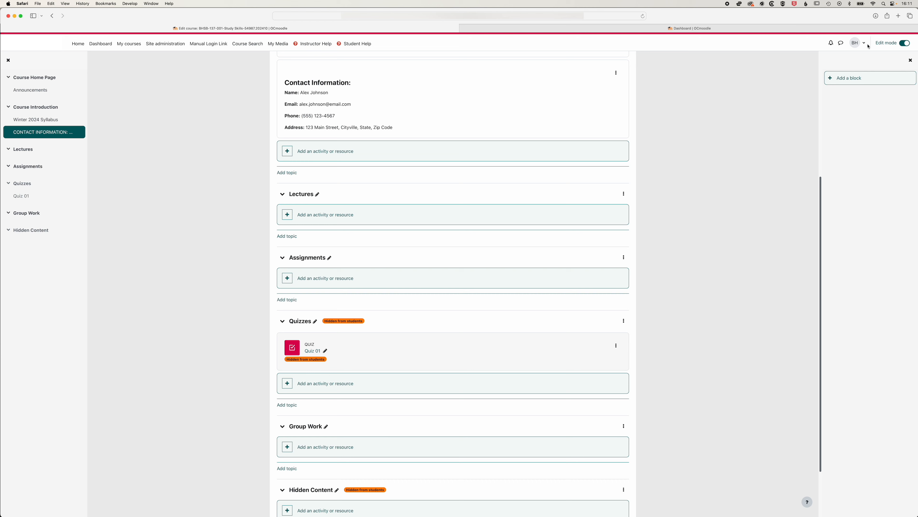
pyautogui.click(859, 43)
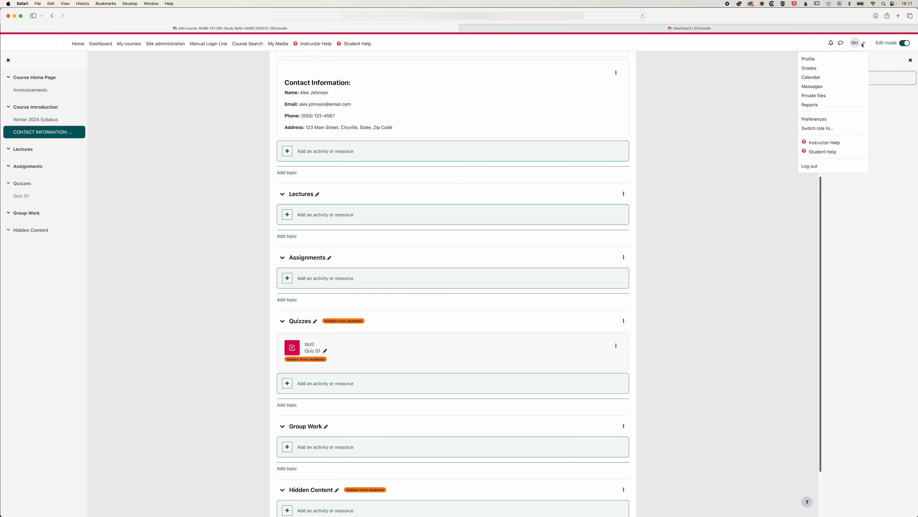
pyautogui.click(818, 129)
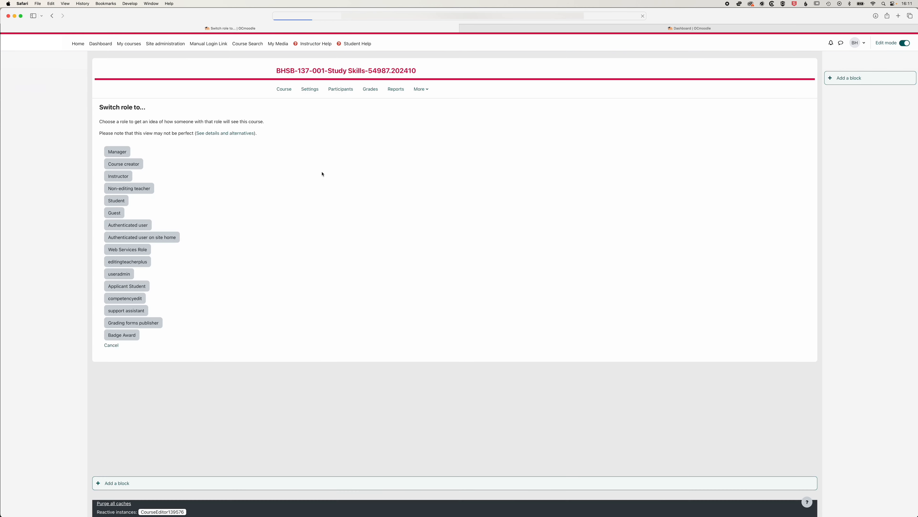
pyautogui.click(116, 201)
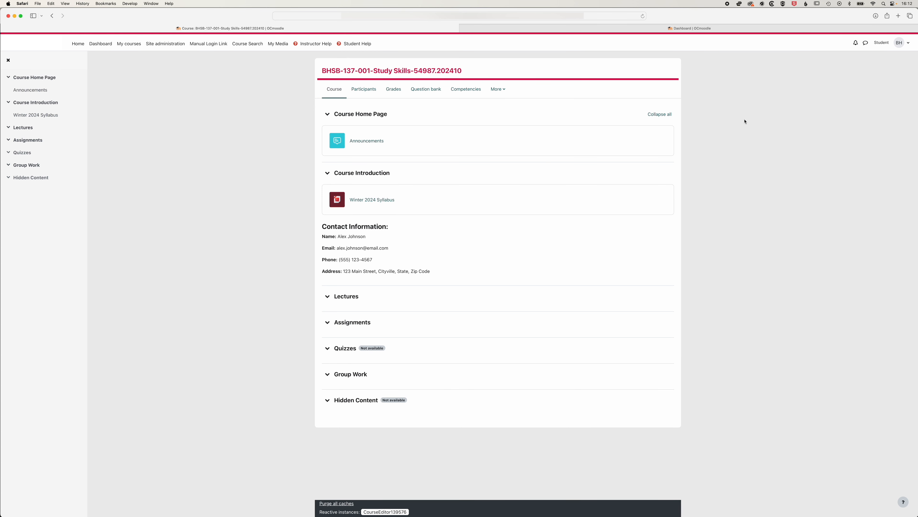
# Leave the Student preview for the normal role and re-enable edit mode on the course page
pyautogui.click(906, 44)
pyautogui.click(857, 149)
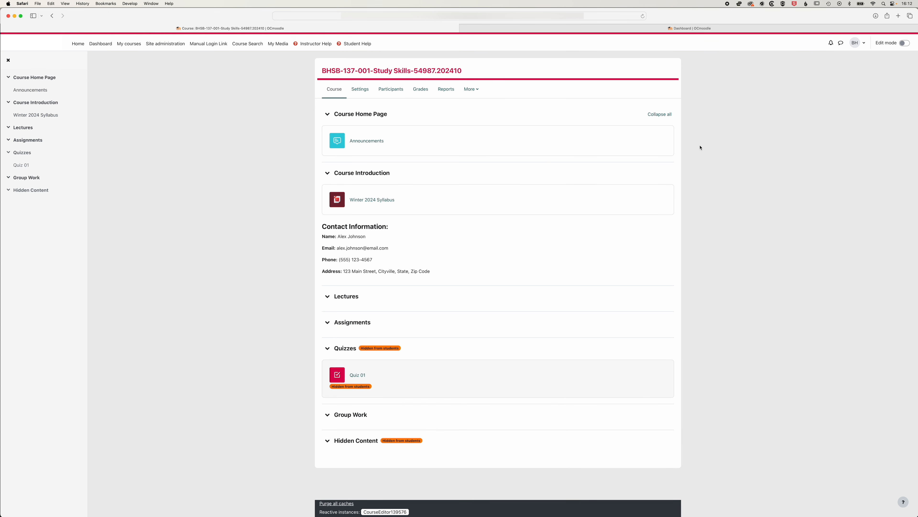
pyautogui.click(905, 44)
# Review the activity and resource types that can be added to Course Introduction, and close the chooser without adding one
pyautogui.scroll(-3, 582, 253)
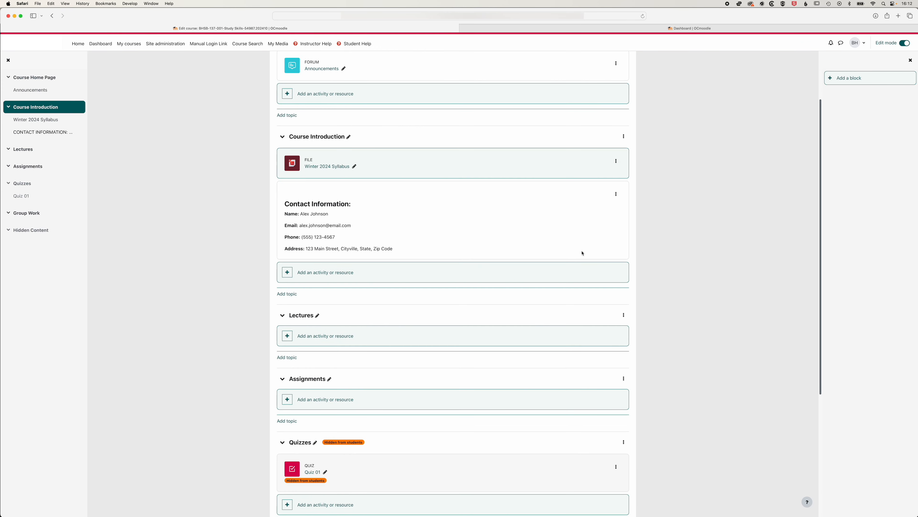
pyautogui.scroll(-1, 583, 253)
pyautogui.click(326, 259)
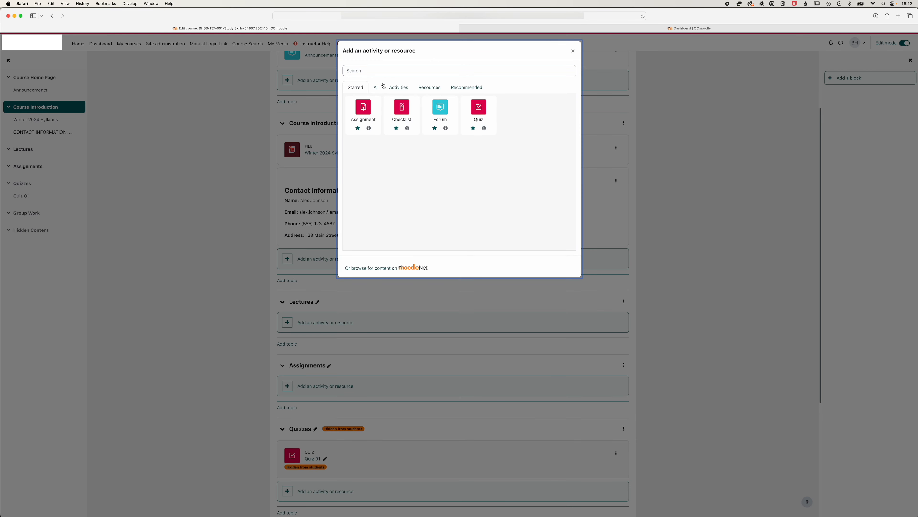
pyautogui.click(398, 87)
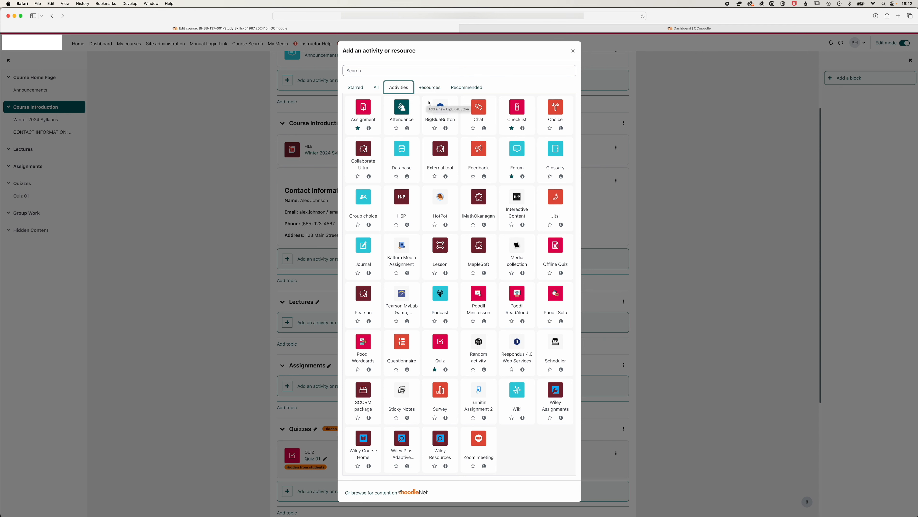
pyautogui.click(429, 88)
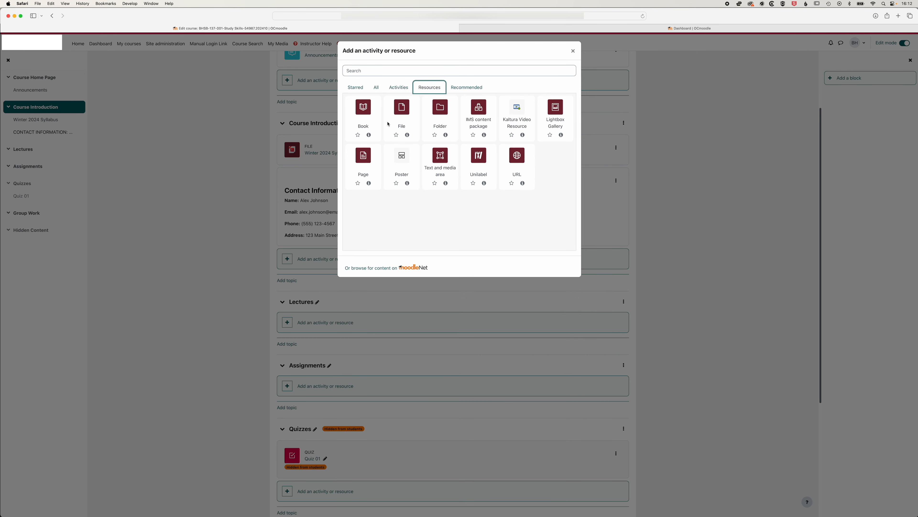
pyautogui.click(574, 51)
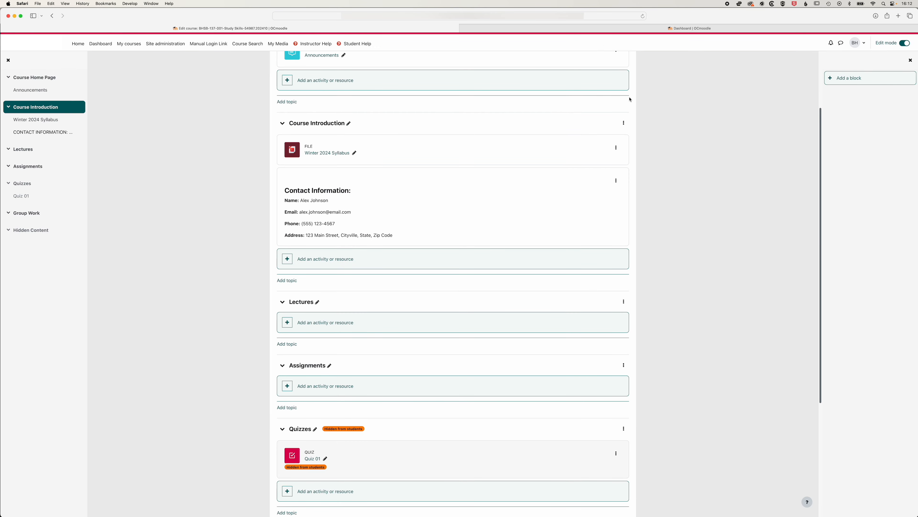
# Add a topic after Hidden Content, rename it Additional Topic and open its editing options
pyautogui.scroll(-5, 686, 126)
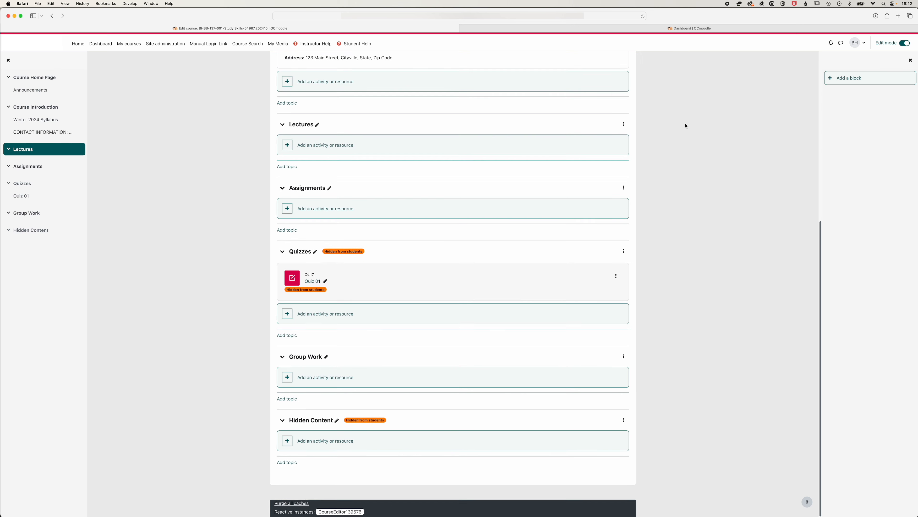
pyautogui.click(290, 462)
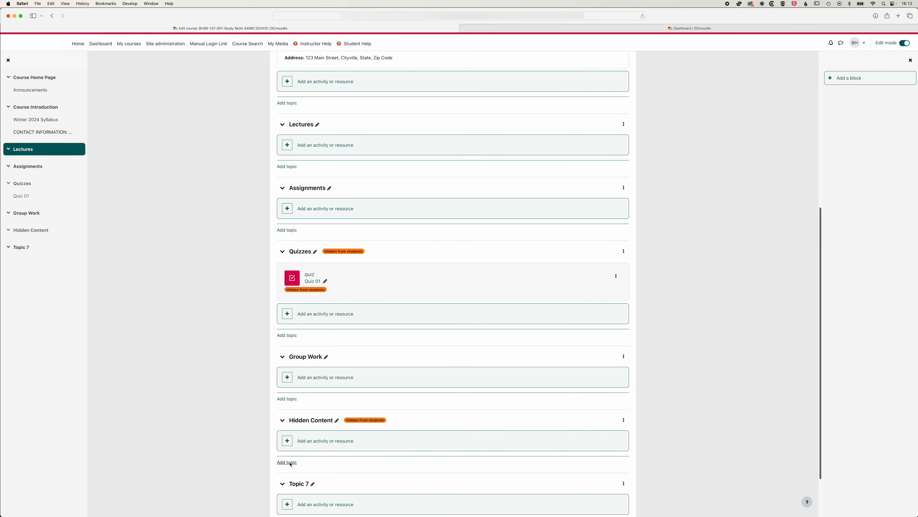
pyautogui.scroll(-2, 325, 488)
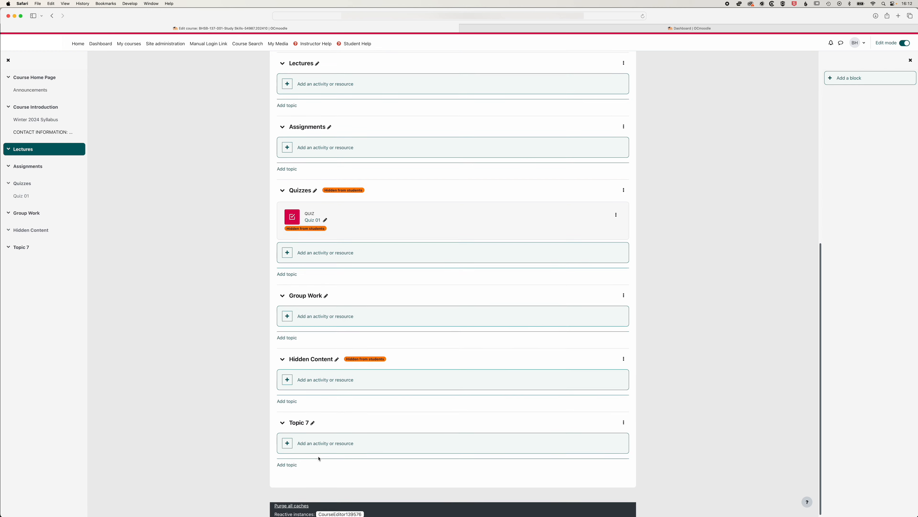
pyautogui.click(317, 421)
pyautogui.write('Additional Topic')
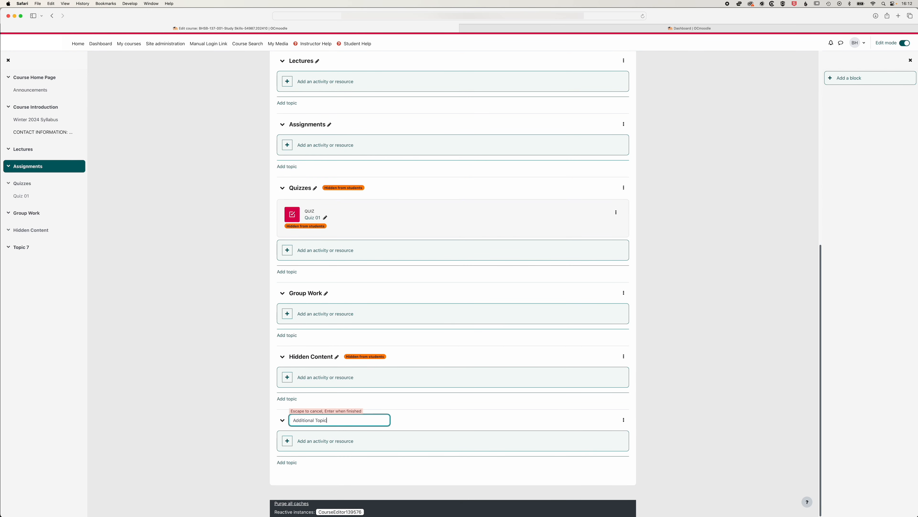
pyautogui.press('Return')
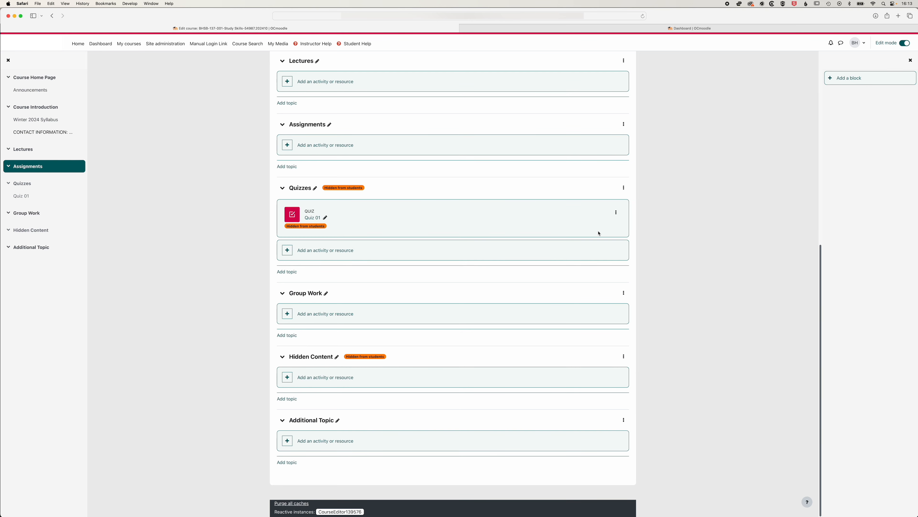
pyautogui.click(624, 420)
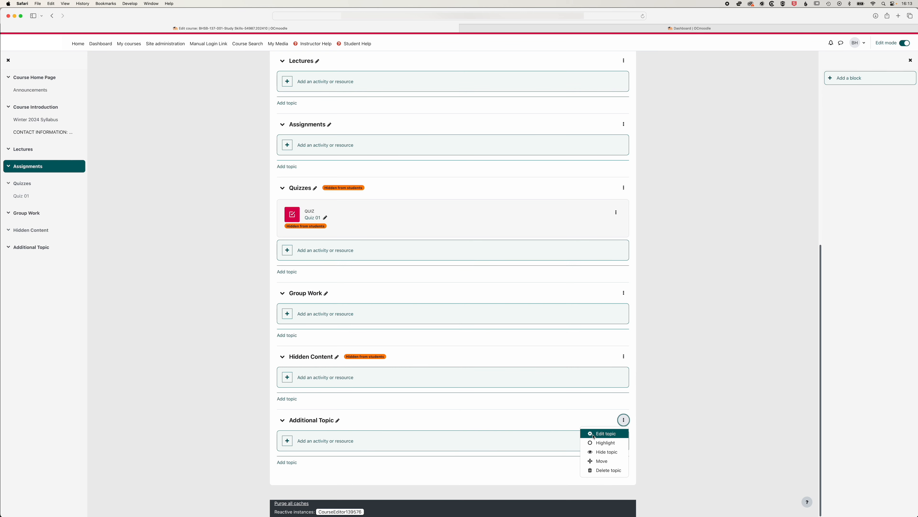
# Move the Assignments topic below Quizzes and back to its place under Lectures
pyautogui.scroll(5, 384, 361)
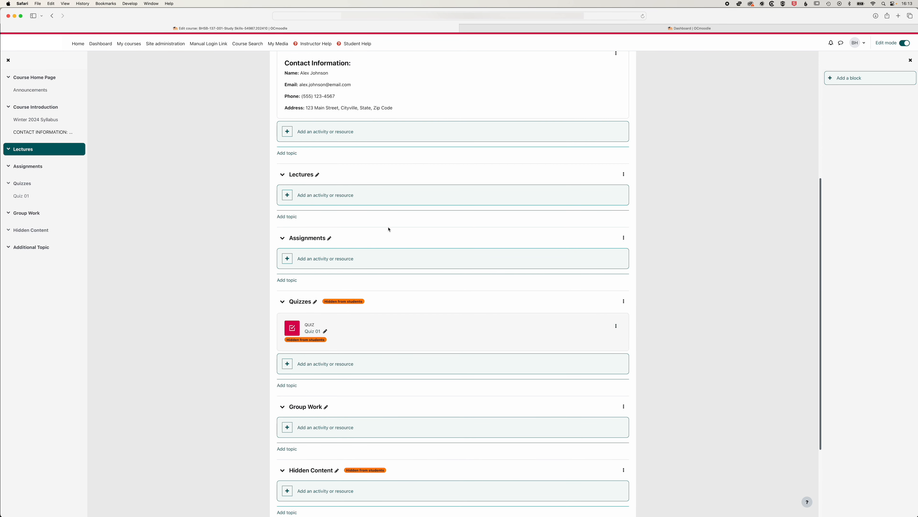
pyautogui.moveTo(388, 237); pyautogui.dragTo(386, 394)
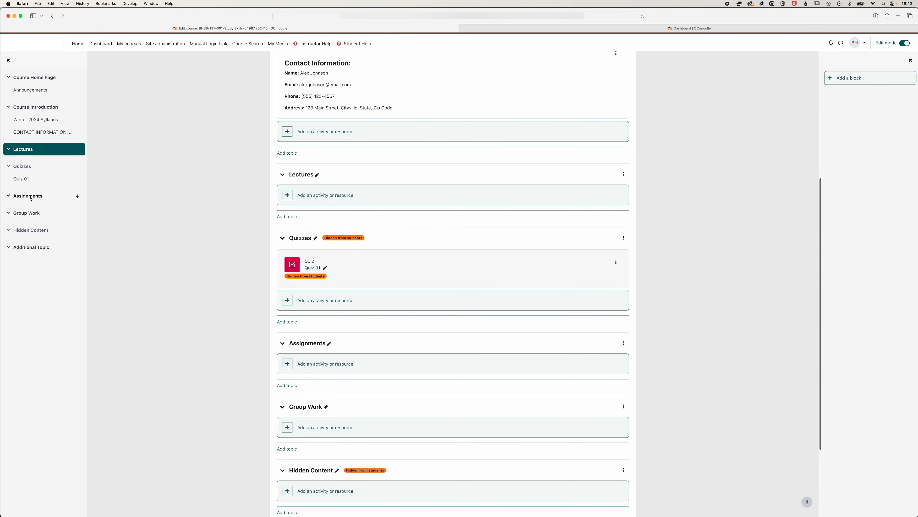
pyautogui.moveTo(31, 198); pyautogui.dragTo(74, 145)
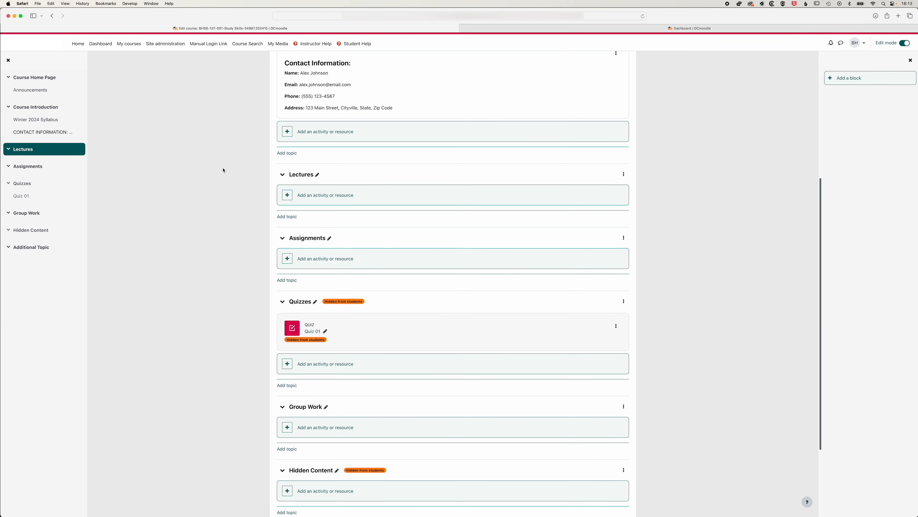
# Visit Announcements, Course Introduction and Winter 2024 Syllabus from the course index, and collapse and re-expand its Course Home Page section
pyautogui.scroll(10, 223, 170)
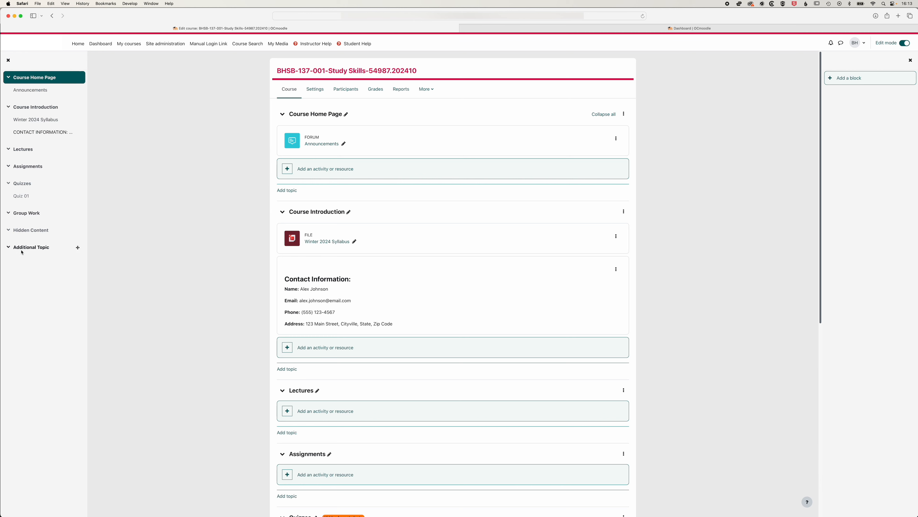
pyautogui.click(30, 92)
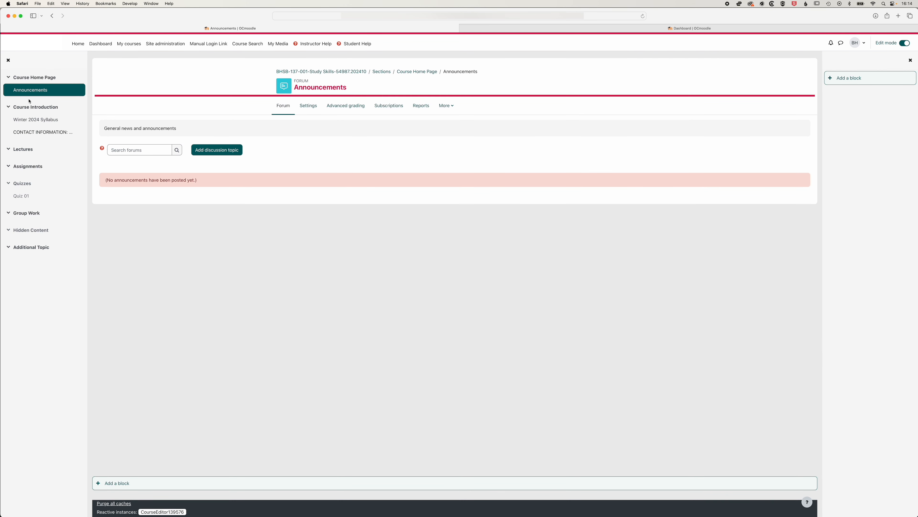
pyautogui.click(30, 108)
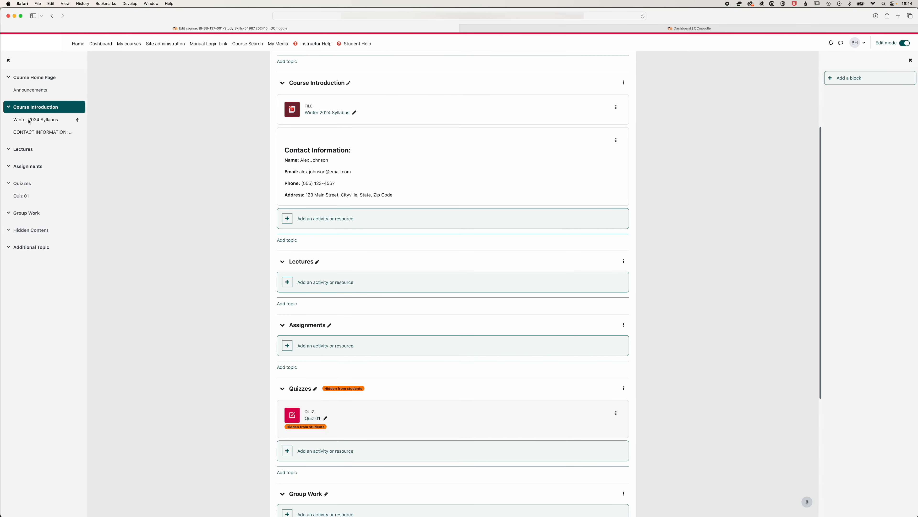
pyautogui.click(29, 120)
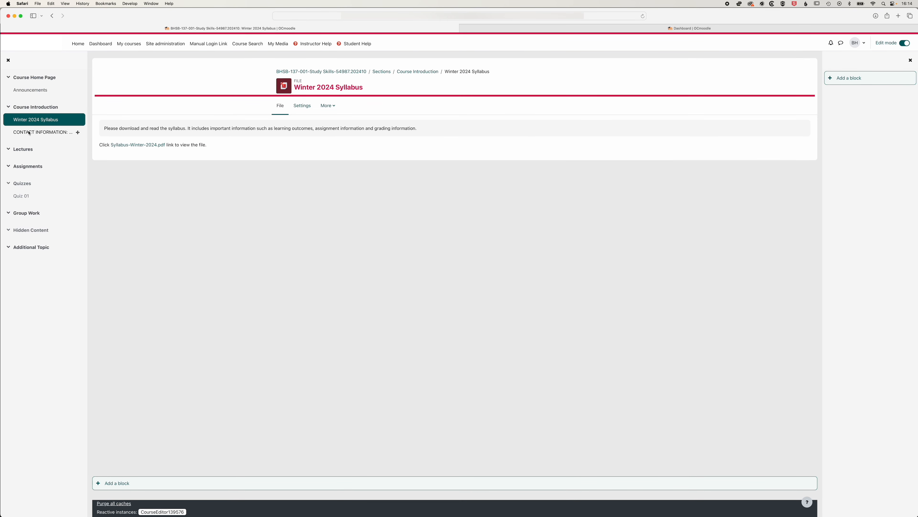
pyautogui.click(29, 133)
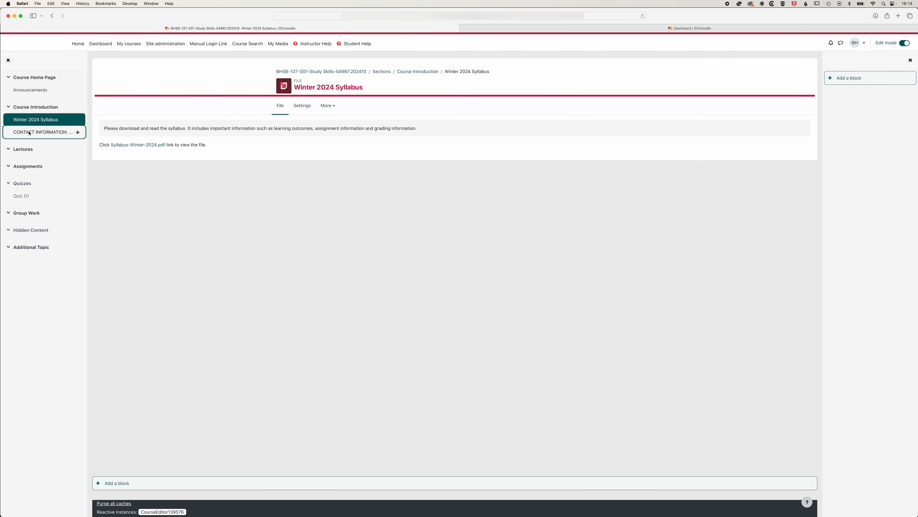
pyautogui.click(8, 77)
pyautogui.click(8, 77)
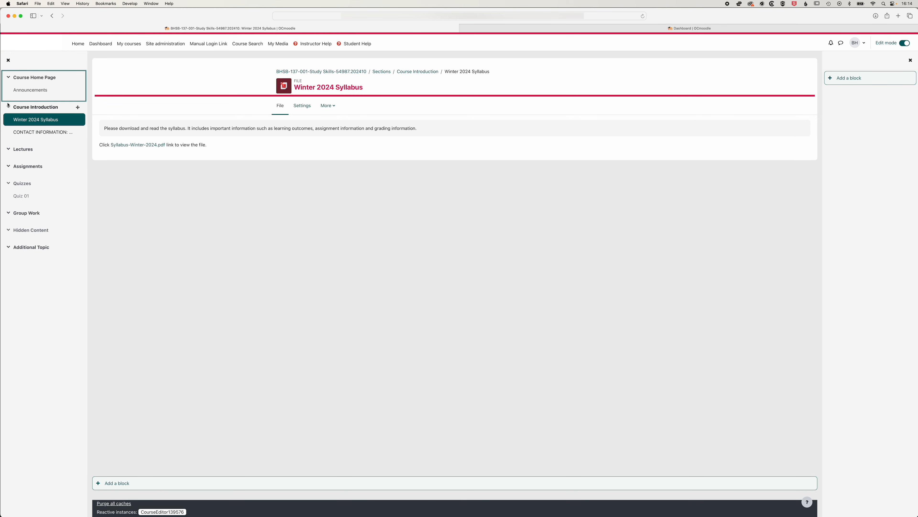
# Add an Assignment activity named Week 01 Assignment to the Lectures topic, keeping the default dates and submission settings, and save and display it
pyautogui.click(31, 79)
pyautogui.click(325, 379)
pyautogui.click(363, 124)
pyautogui.click(388, 154)
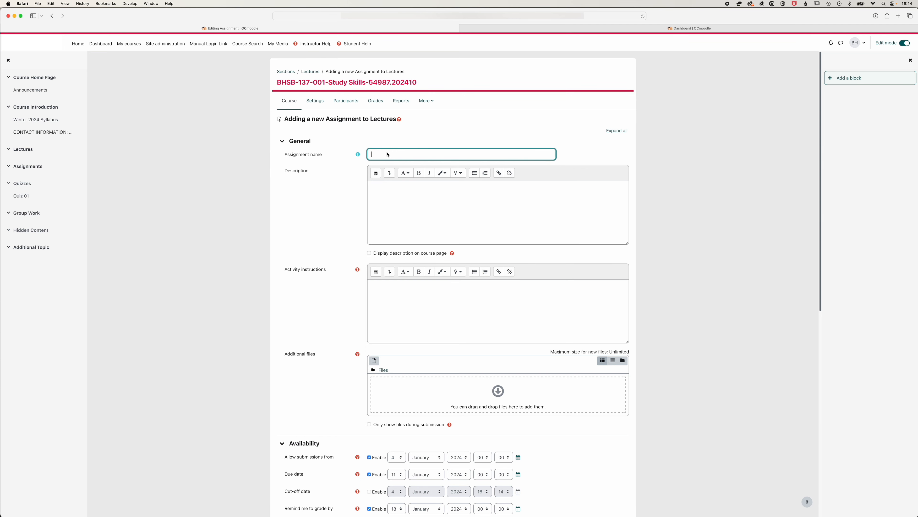
pyautogui.write('Week 01 Assignment')
pyautogui.scroll(-10, 381, 338)
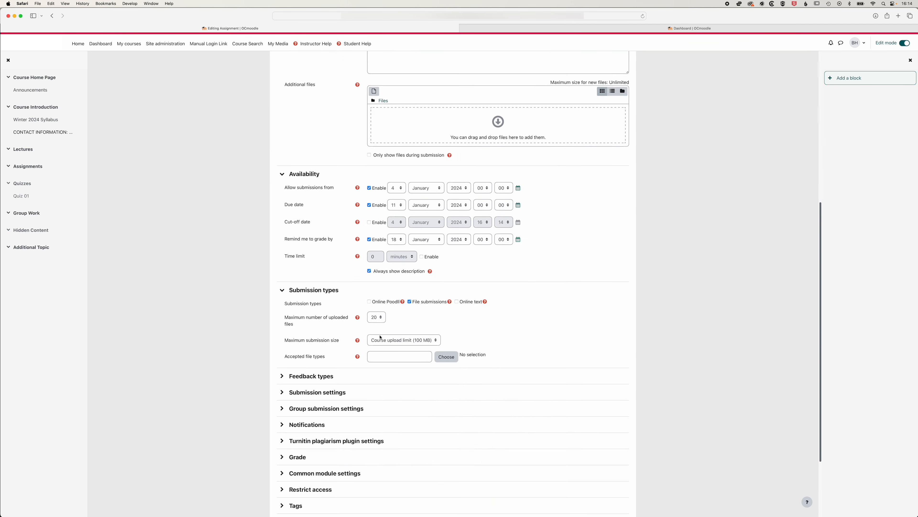
pyautogui.scroll(-5, 381, 337)
pyautogui.click(453, 456)
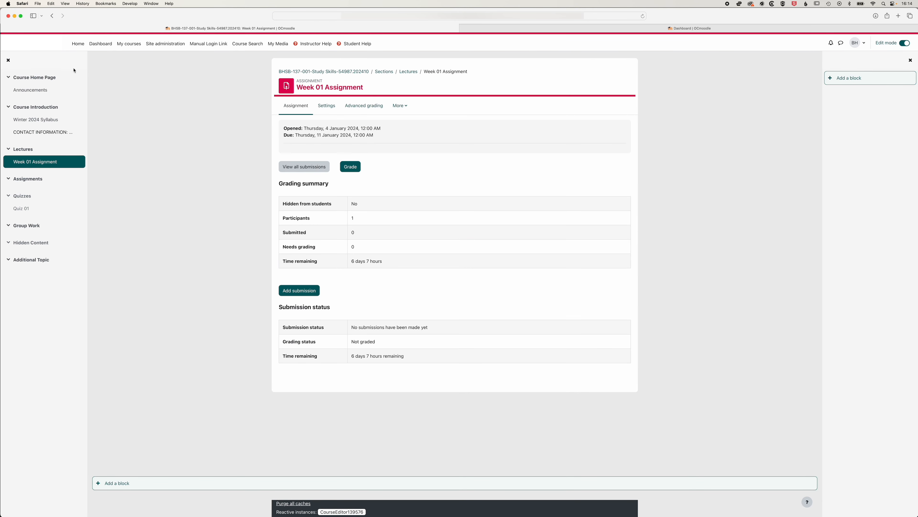
# Return to the course home page and move Week 01 Assignment from Lectures into the Assignments topic
pyautogui.click(34, 77)
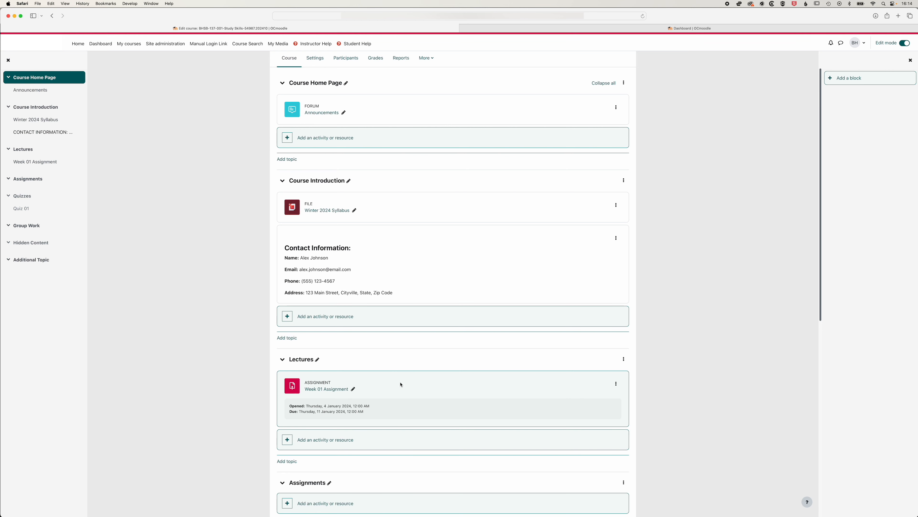
pyautogui.moveTo(349, 369); pyautogui.dragTo(36, 182)
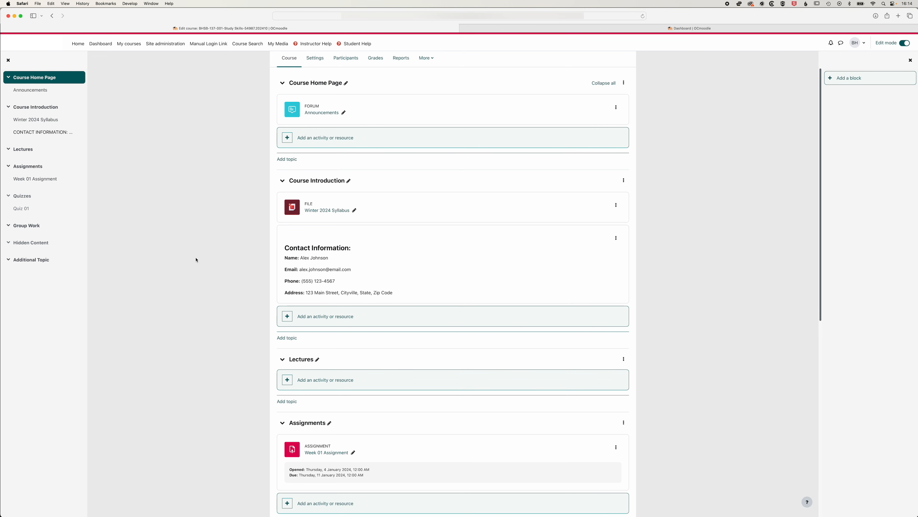
# Review the course's participants, grader report, available reports and additional course options, and return to the main course page
pyautogui.scroll(2, 188, 258)
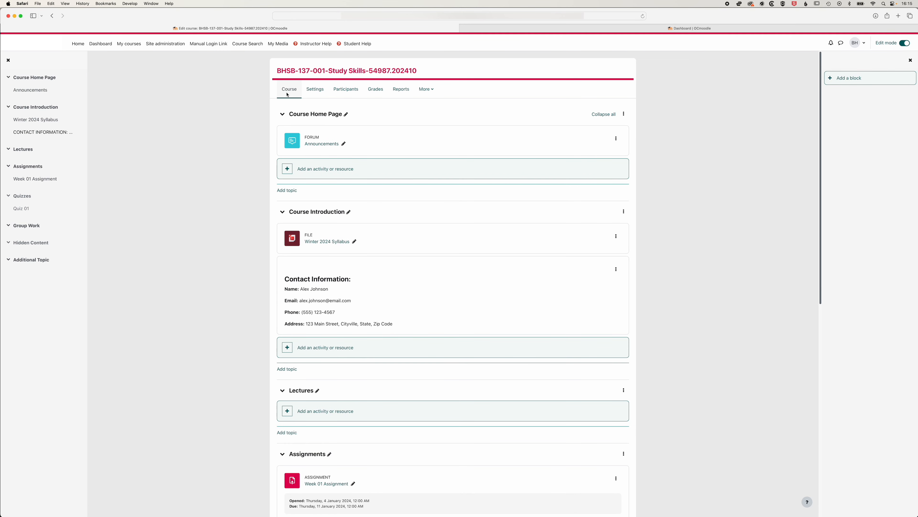
pyautogui.click(346, 91)
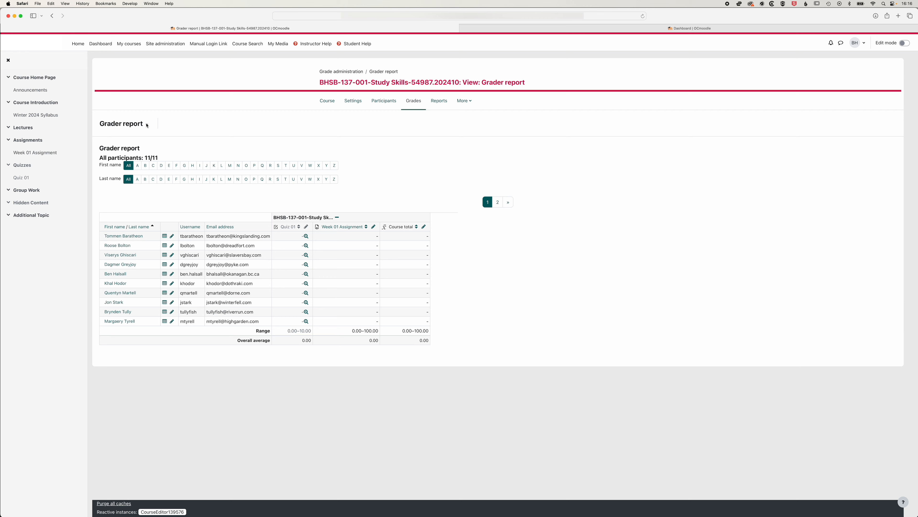
pyautogui.click(123, 124)
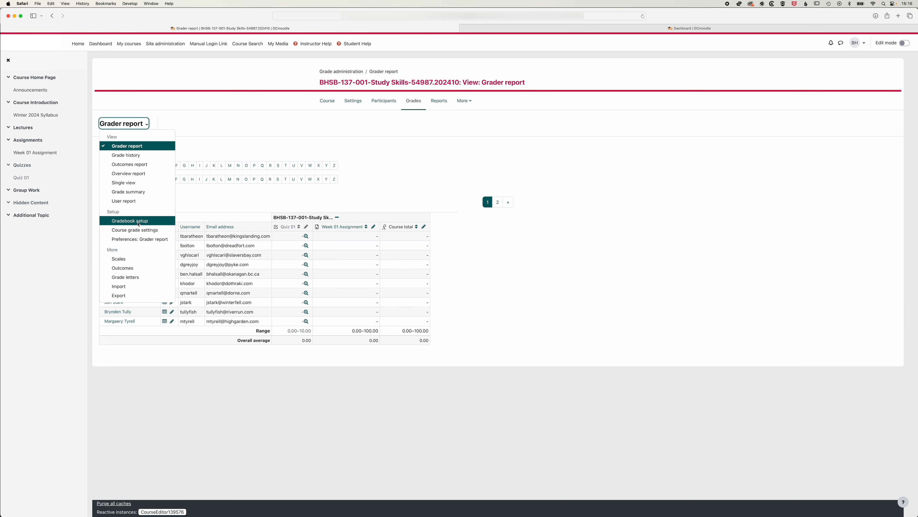
pyautogui.click(439, 101)
pyautogui.click(470, 89)
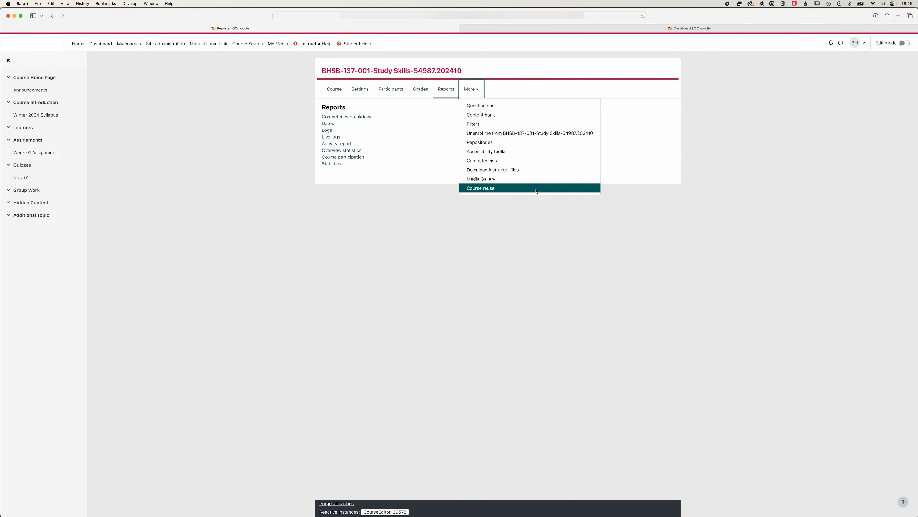
pyautogui.click(610, 153)
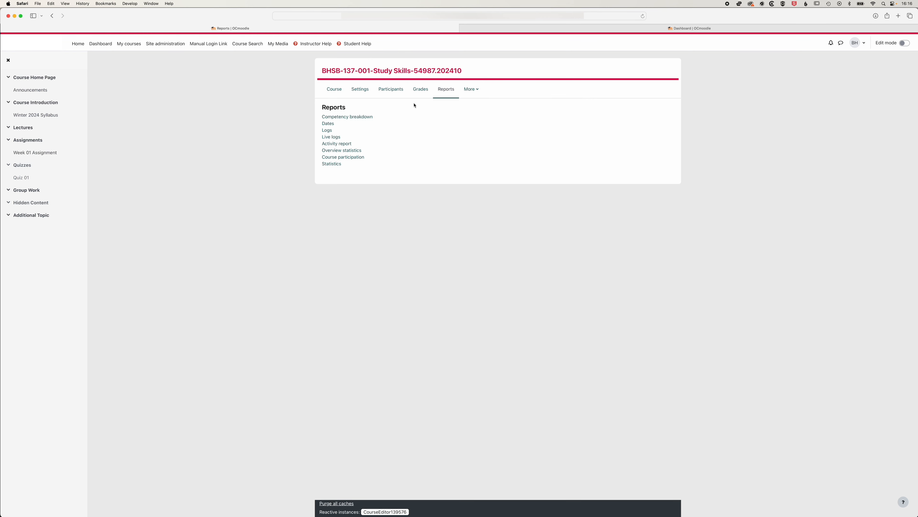
pyautogui.click(323, 87)
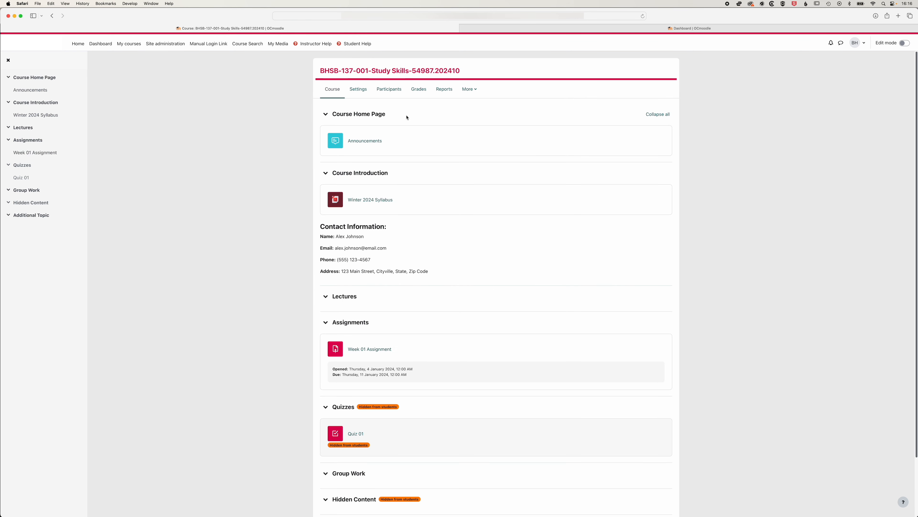